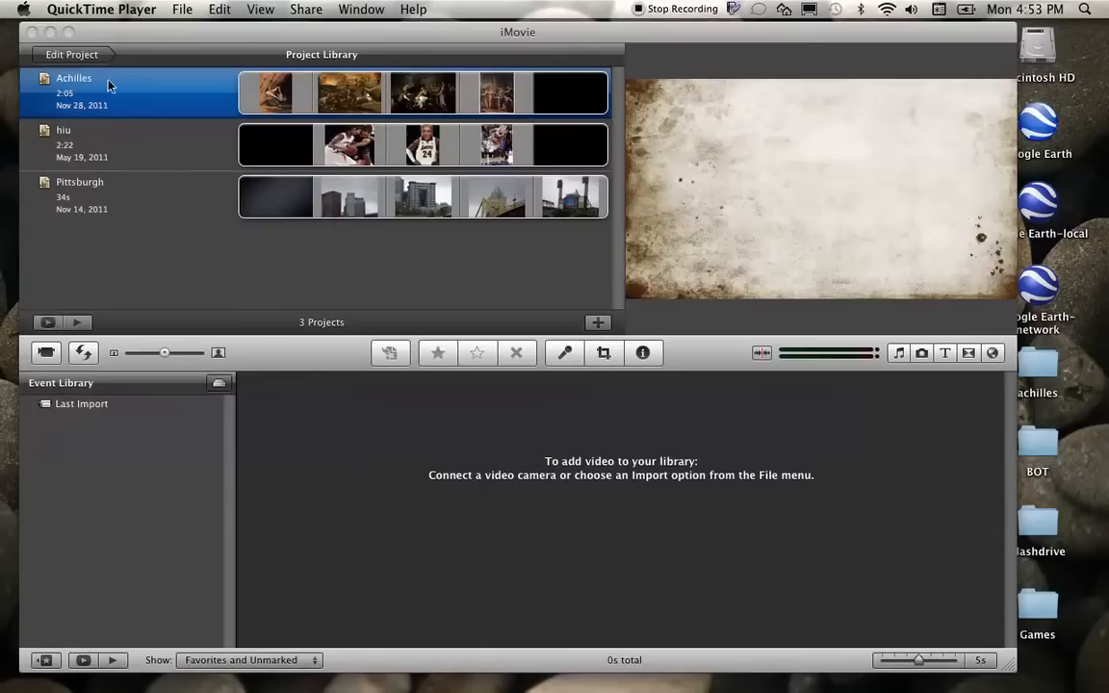
Step: Open the Achilles project from the project library for editing
{"action": "left_click", "coordinate": [101, 87]}
{"action": "left_click", "coordinate": [101, 85]}
{"action": "left_click", "coordinate": [103, 97]}
{"action": "double_click", "coordinate": [103, 108]}
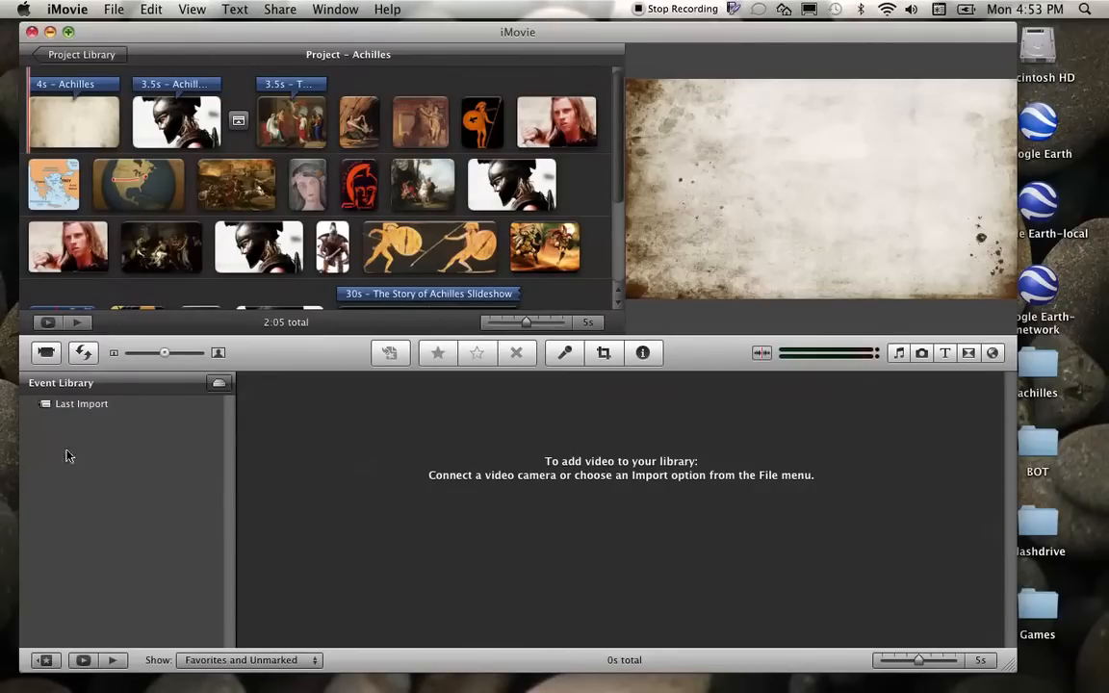
Step: Show the music and sound effects browser, collapse the iTunes library and list the iMovie Sound Effects from the beginning
{"action": "left_click", "coordinate": [897, 356]}
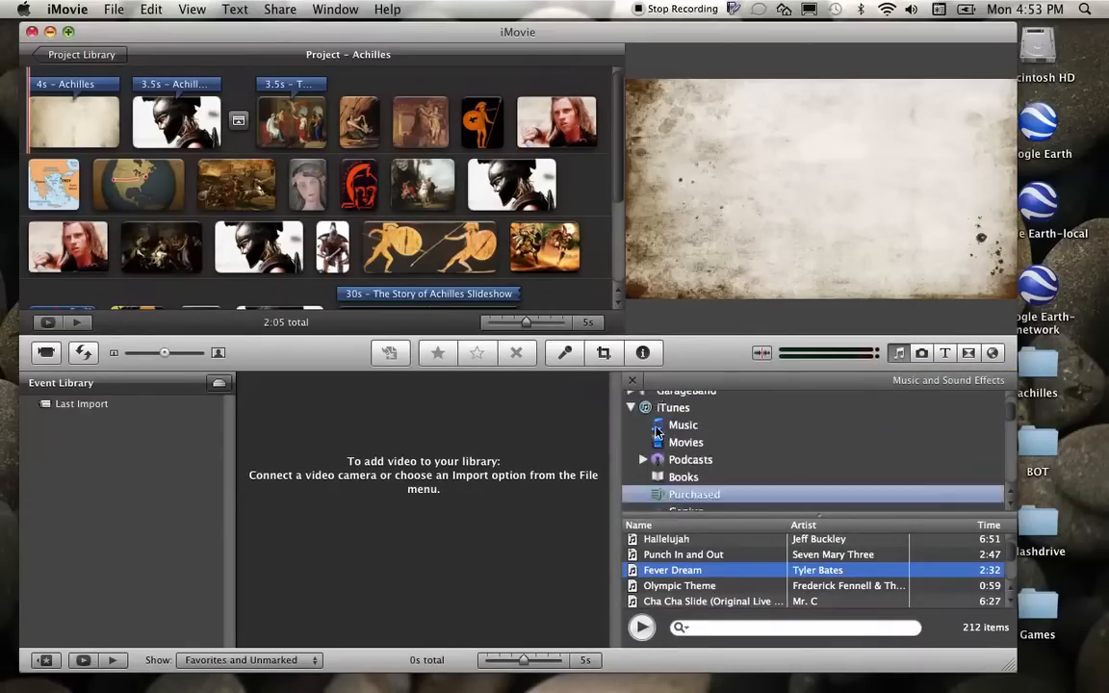
{"action": "scroll", "coordinate": [673, 445], "scroll_direction": "up", "scroll_amount": 5}
{"action": "left_click", "coordinate": [631, 454]}
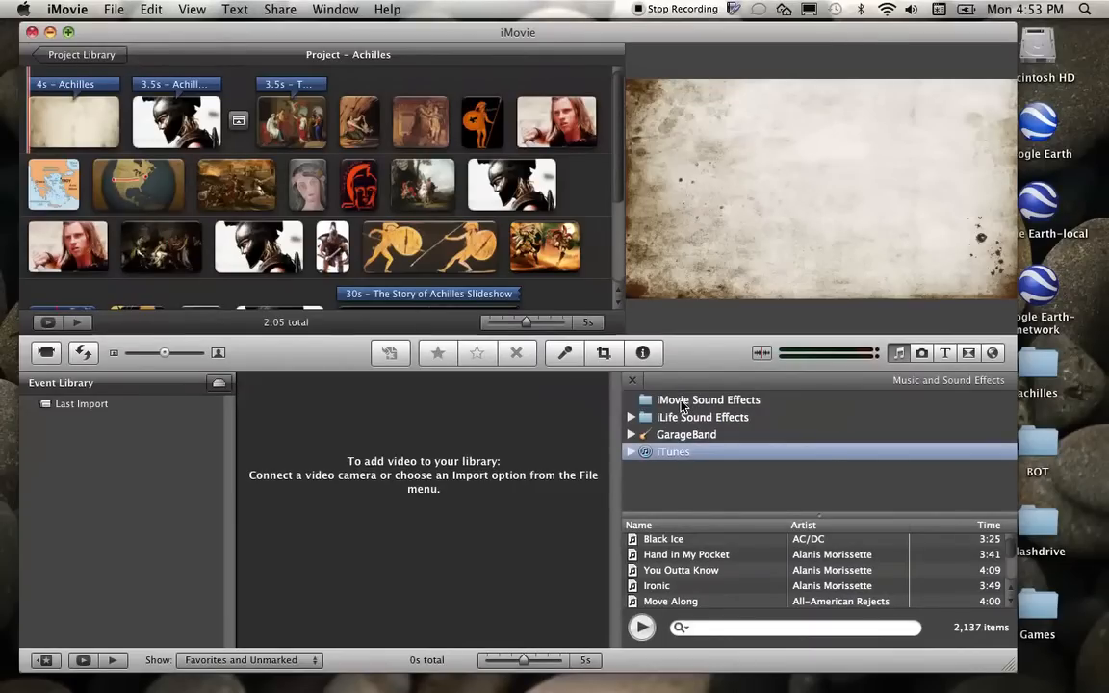
{"action": "left_click", "coordinate": [681, 405]}
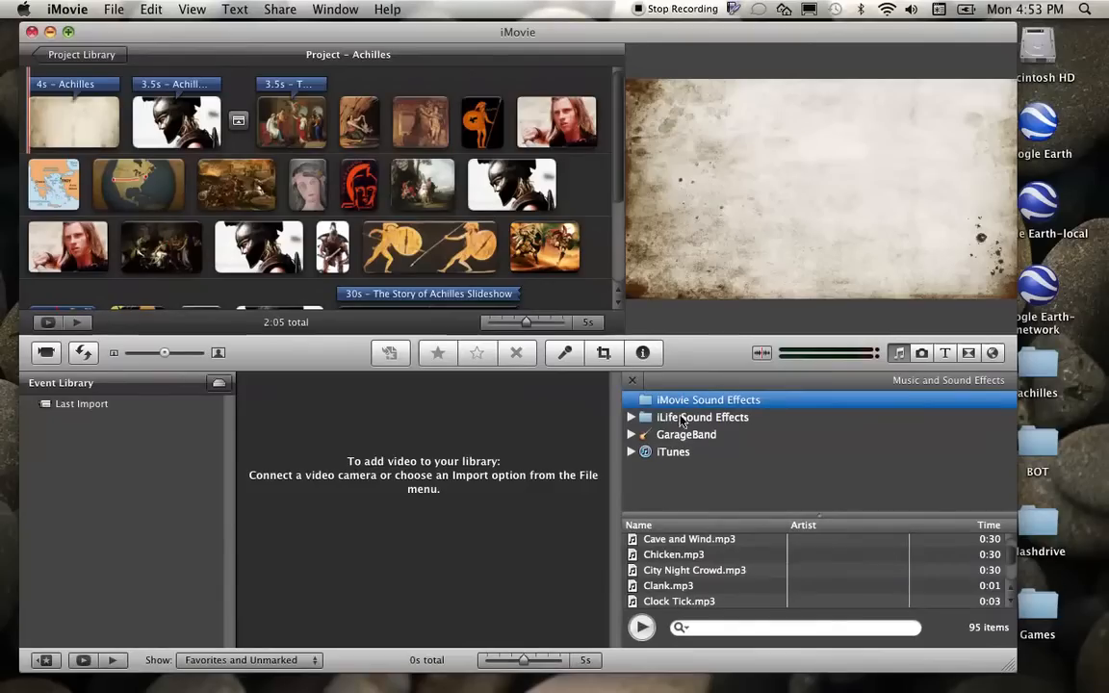
{"action": "scroll", "coordinate": [725, 574], "scroll_direction": "up", "scroll_amount": 10}
{"action": "scroll", "coordinate": [726, 574], "scroll_direction": "up", "scroll_amount": 3}
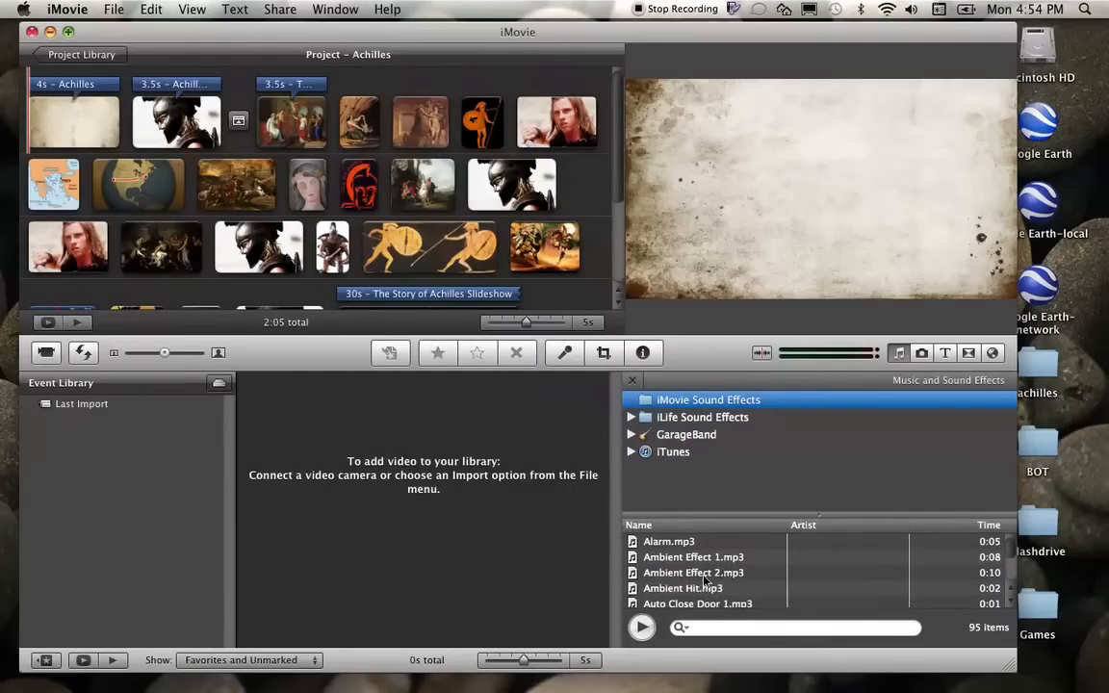
Step: Preview Ambient Effect 2.mp3 and add it as a sound effect at the start of the opening Achilles title clip
{"action": "left_click", "coordinate": [685, 576]}
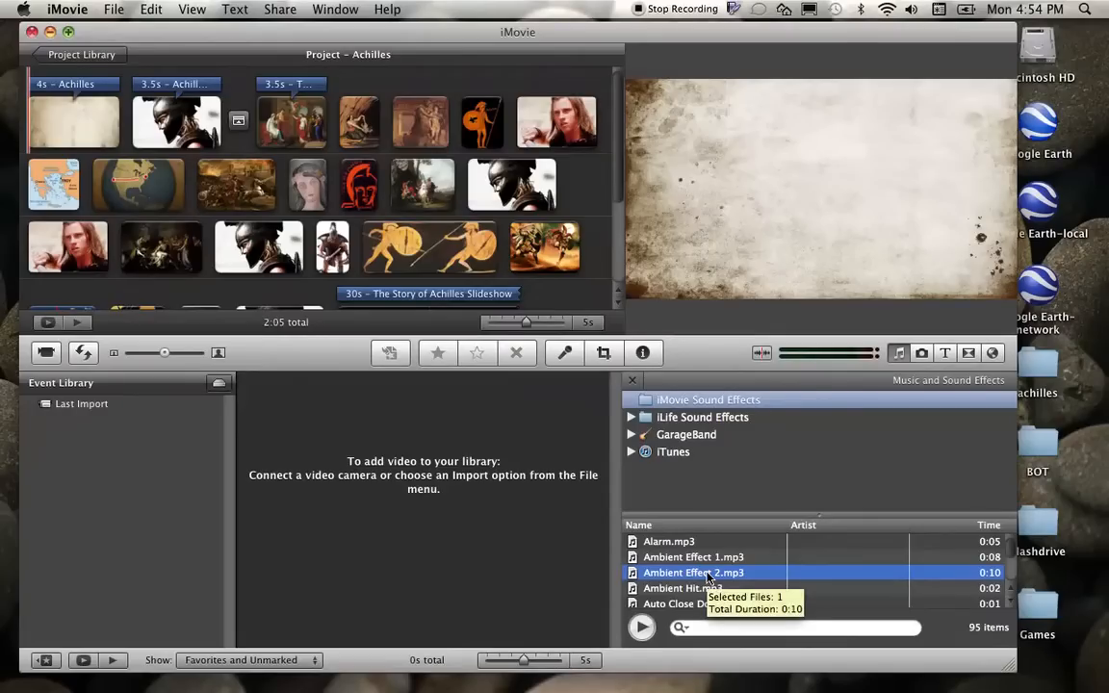
{"action": "double_click", "coordinate": [707, 576]}
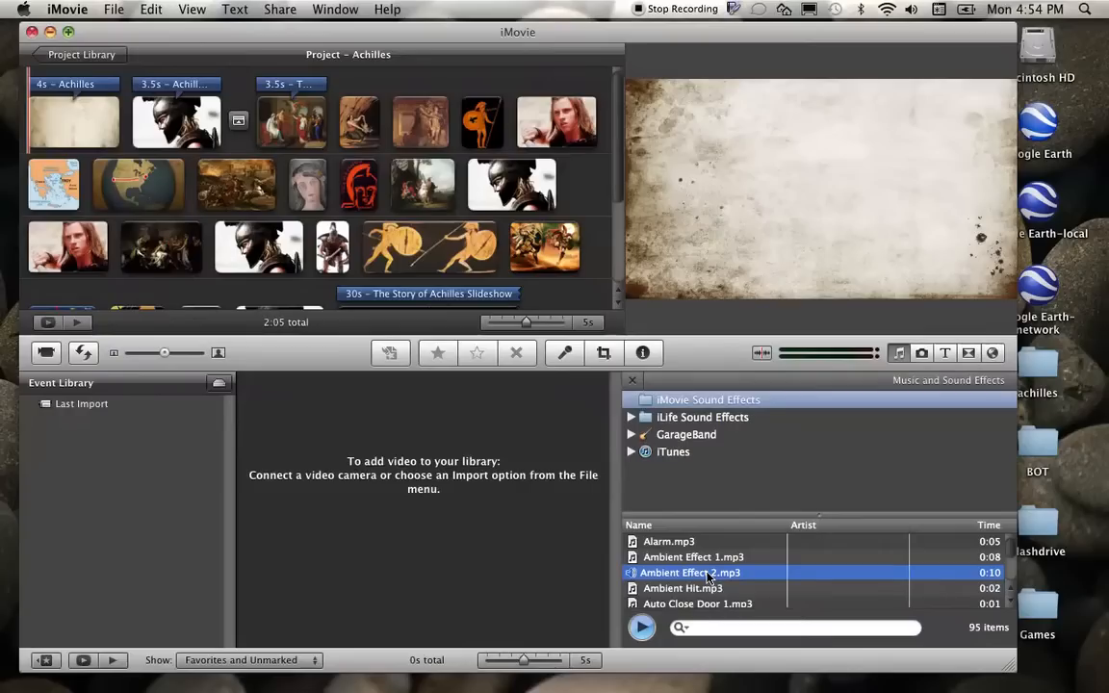
{"action": "left_click", "coordinate": [642, 628]}
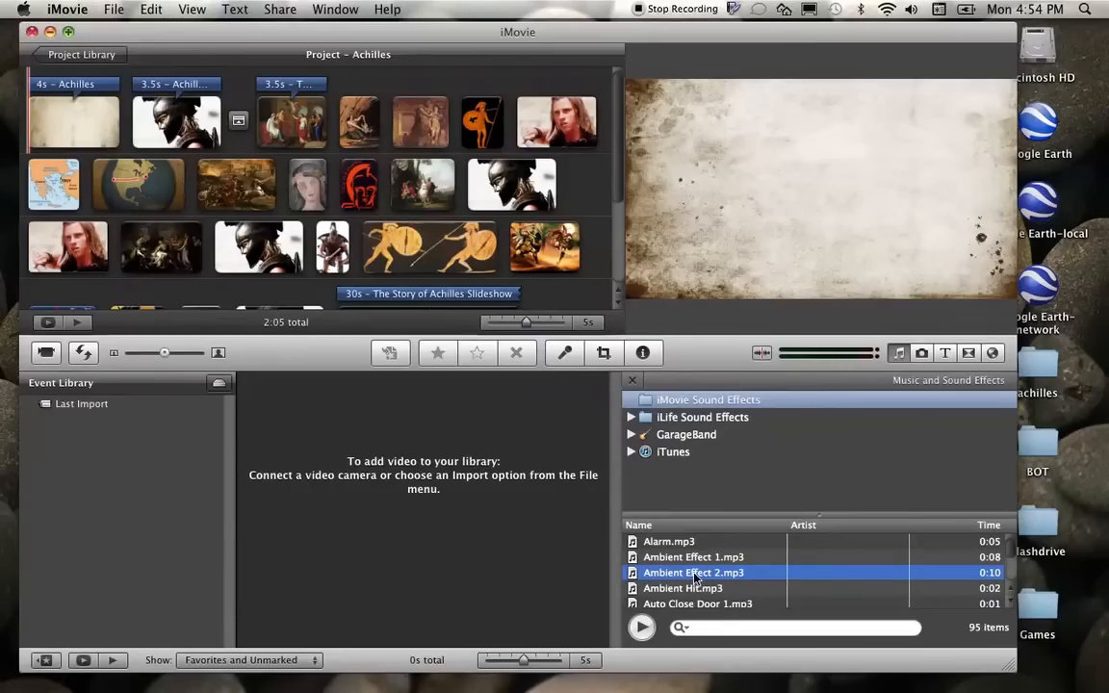
{"action": "left_click_drag", "start_coordinate": [699, 576], "coordinate": [22, 130]}
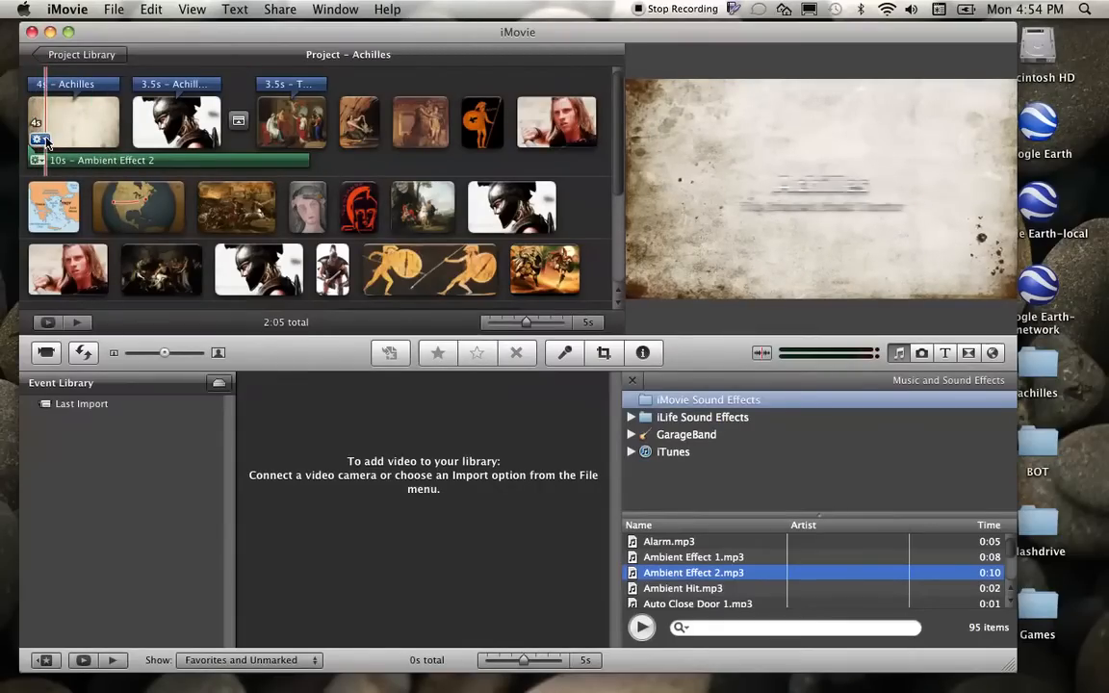
Step: Set the duration of the opening Achilles title clip to 10 seconds in its clip adjustments
{"action": "left_click", "coordinate": [42, 141]}
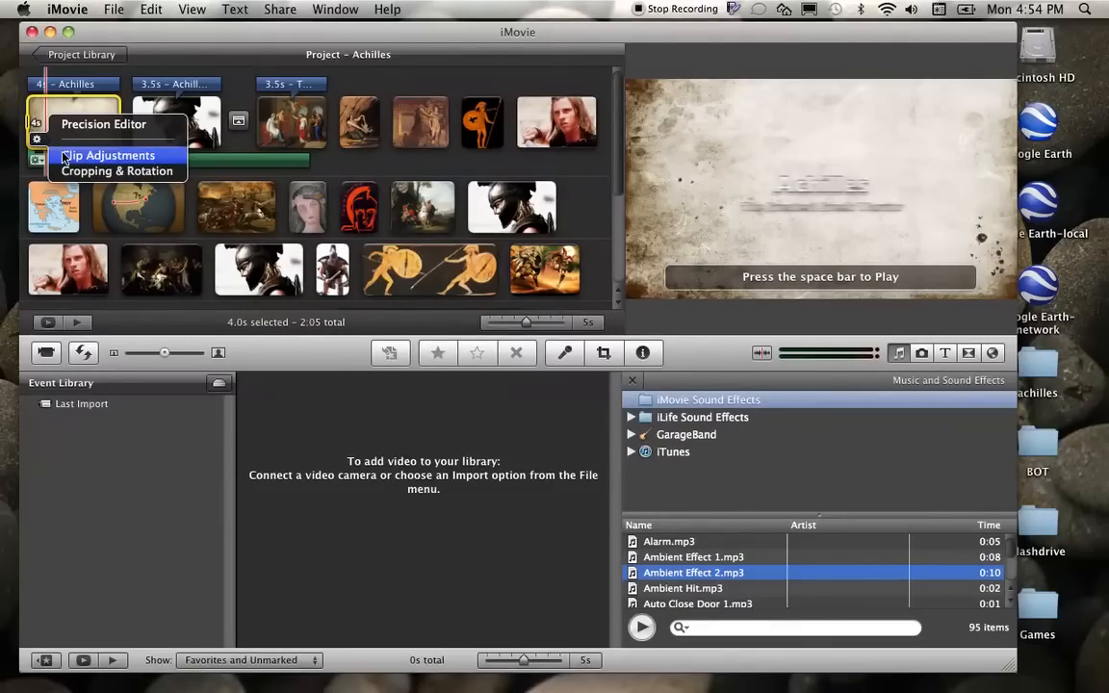
{"action": "left_click", "coordinate": [64, 156]}
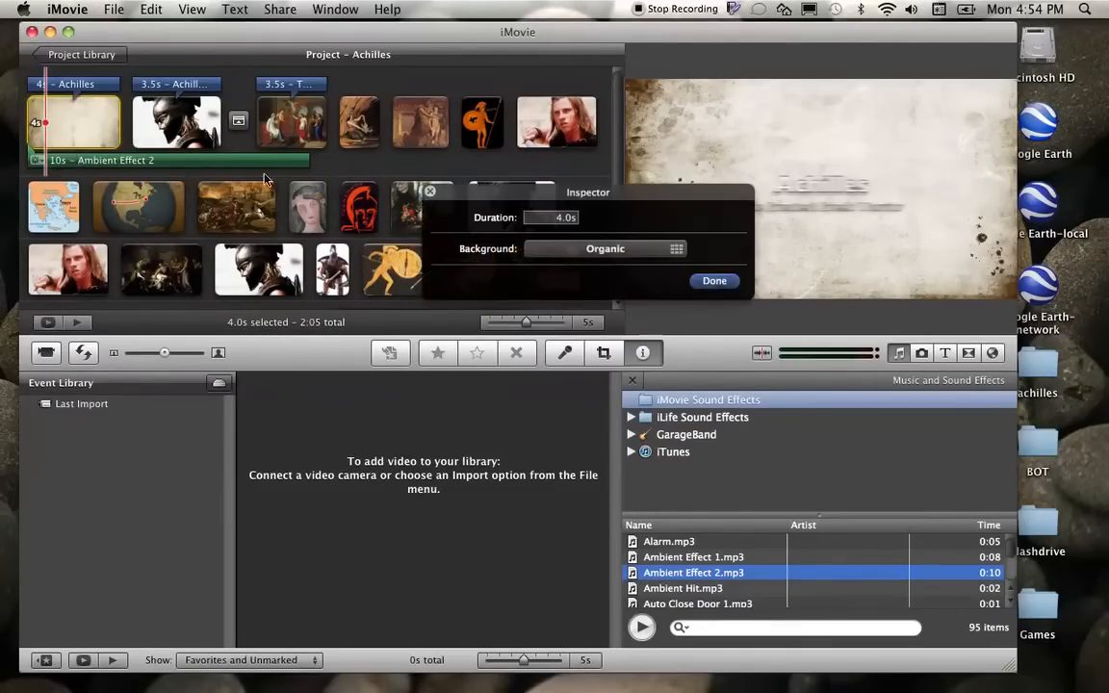
{"action": "double_click", "coordinate": [568, 218]}
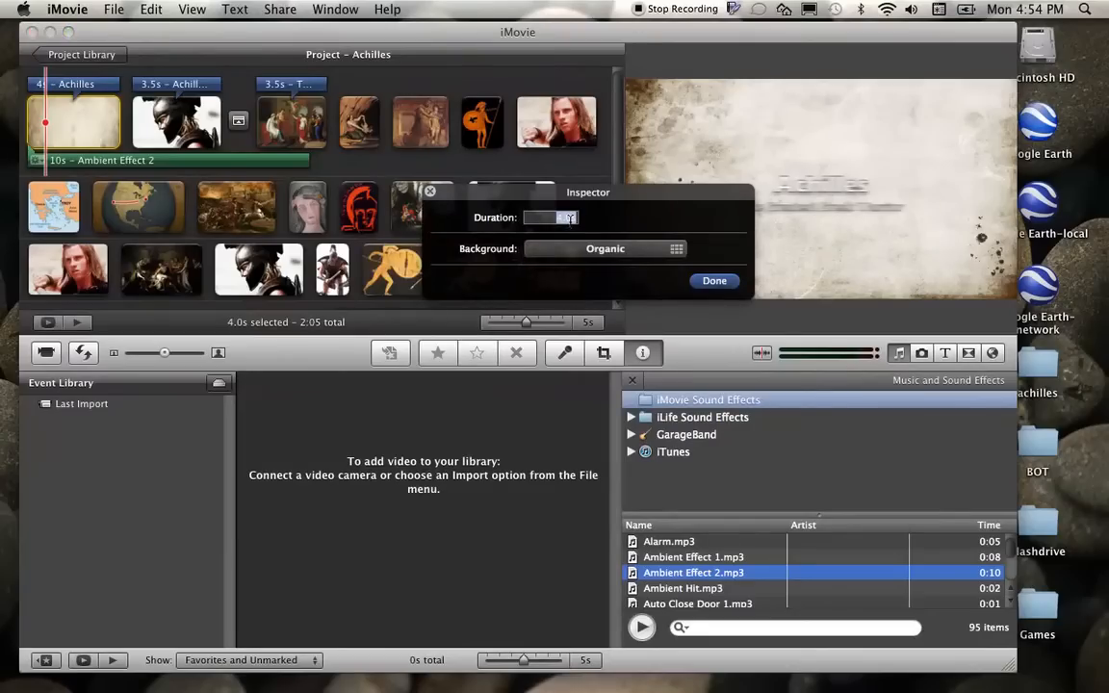
{"action": "type", "text": "10"}
{"action": "key", "text": "Return"}
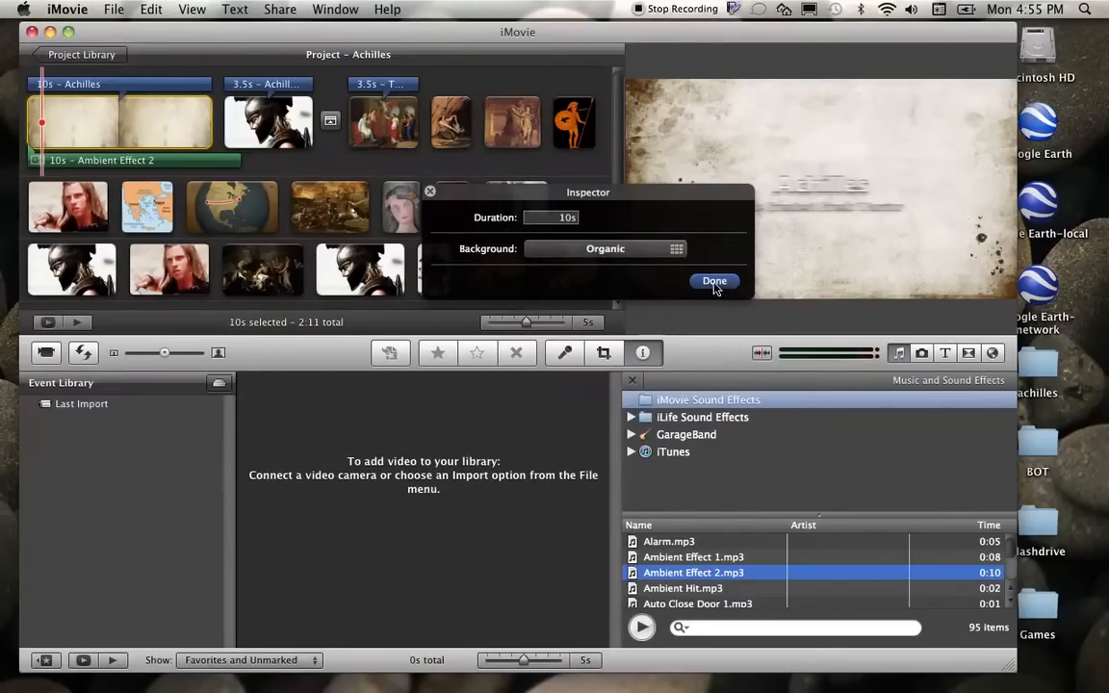
{"action": "left_click", "coordinate": [714, 282]}
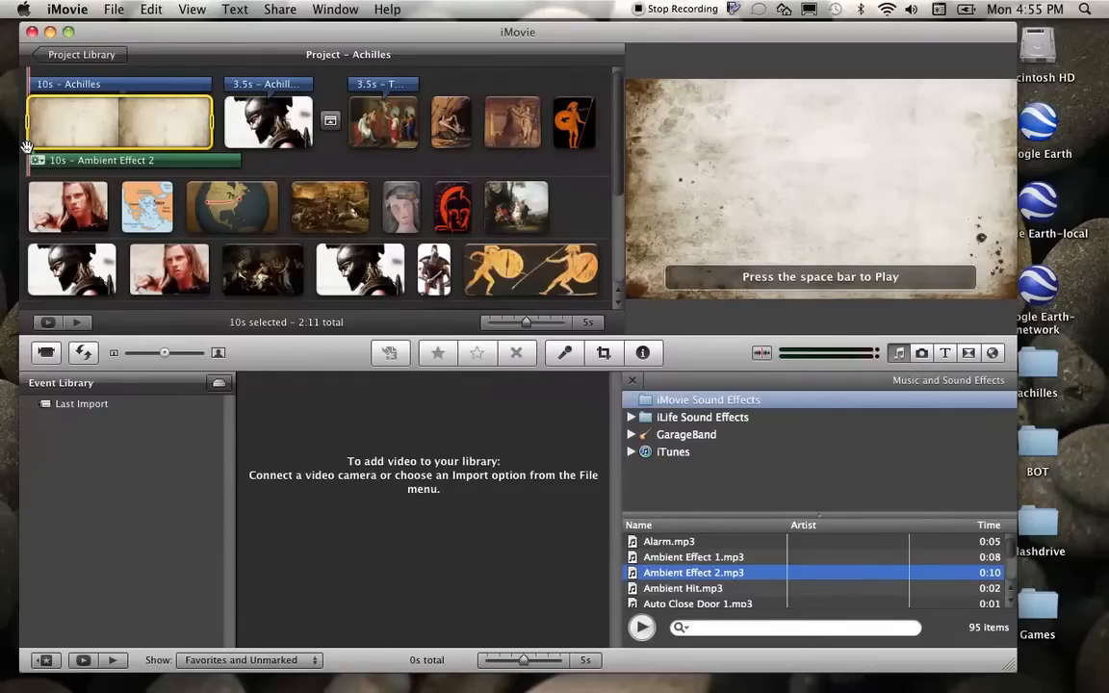
Step: Play the project from the opening title and raise the system volume to hear the ambient sound effect
{"action": "key", "text": "space"}
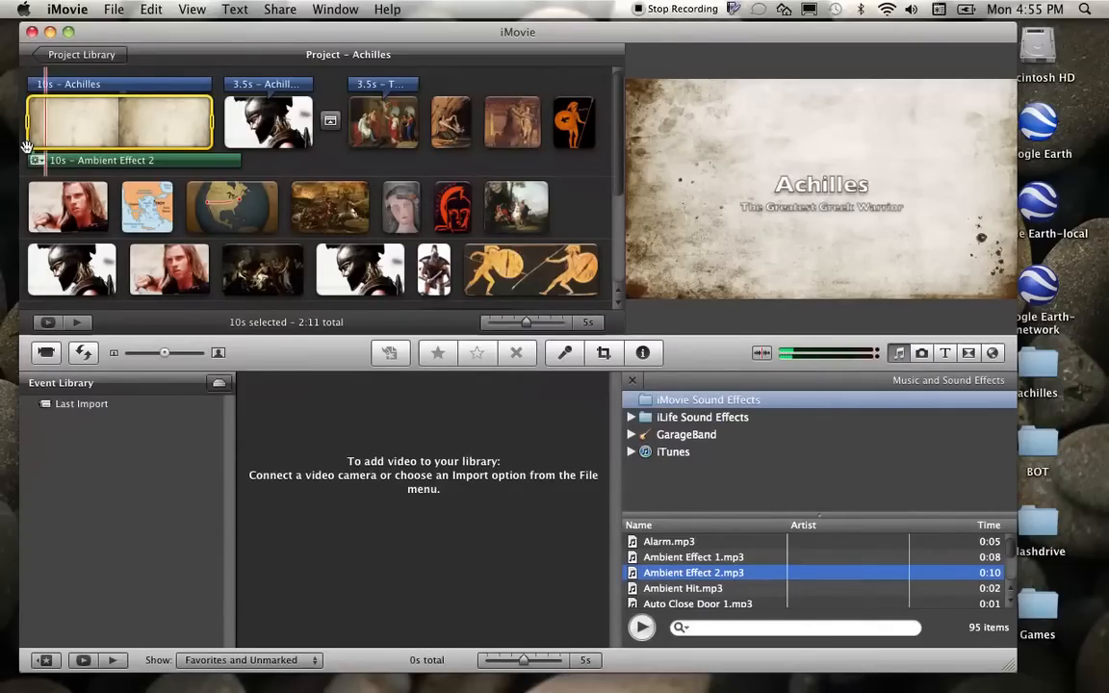
{"action": "key", "text": "XF86AudioRaiseVolume"}
{"action": "key", "text": "XF86AudioRaiseVolume"}
{"action": "key", "text": "XF86AudioRaiseVolume"}
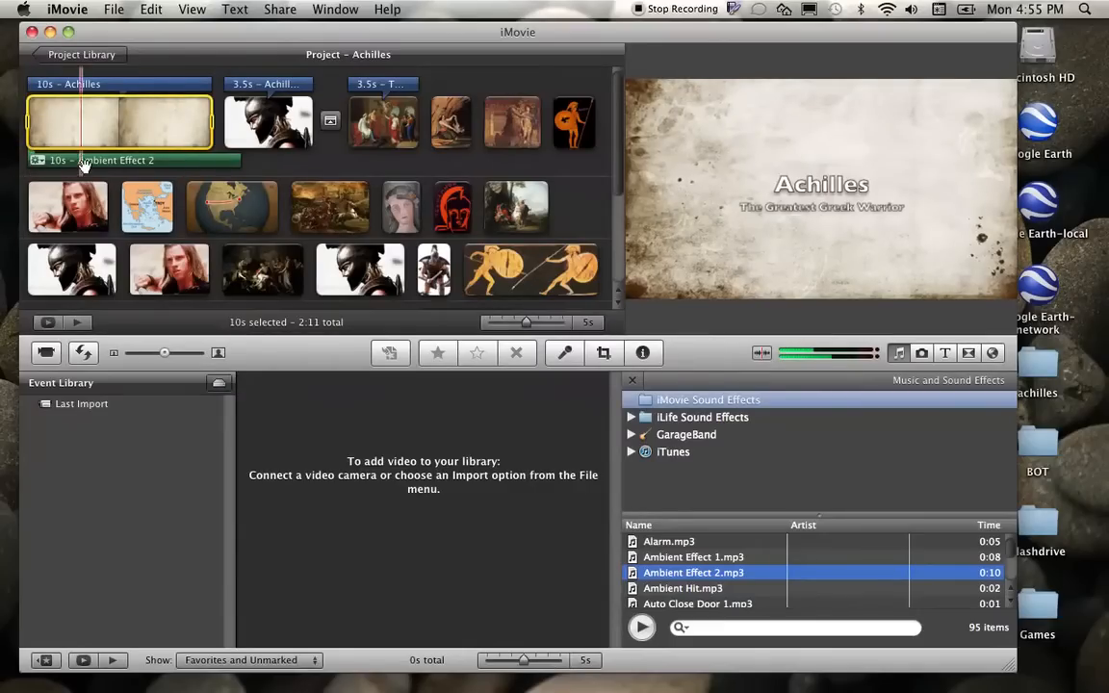
Step: Review the audio adjustments of the Ambient Effect 2 track, including volume, ducking and fades, and close them without changes
{"action": "left_click", "coordinate": [96, 164]}
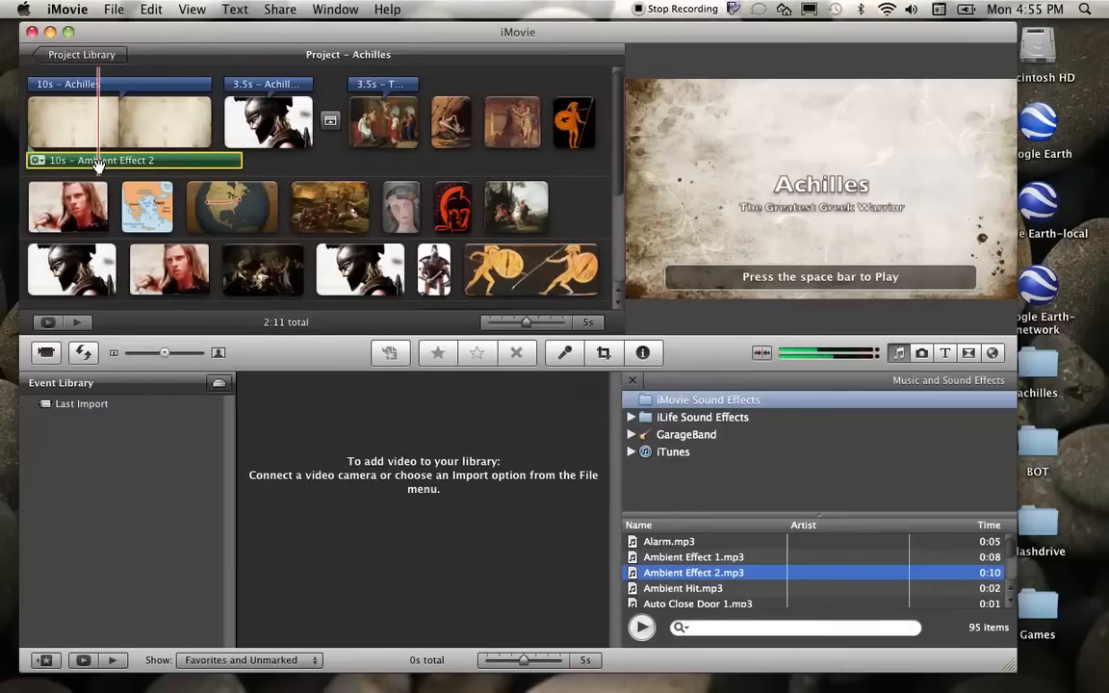
{"action": "left_click", "coordinate": [38, 161]}
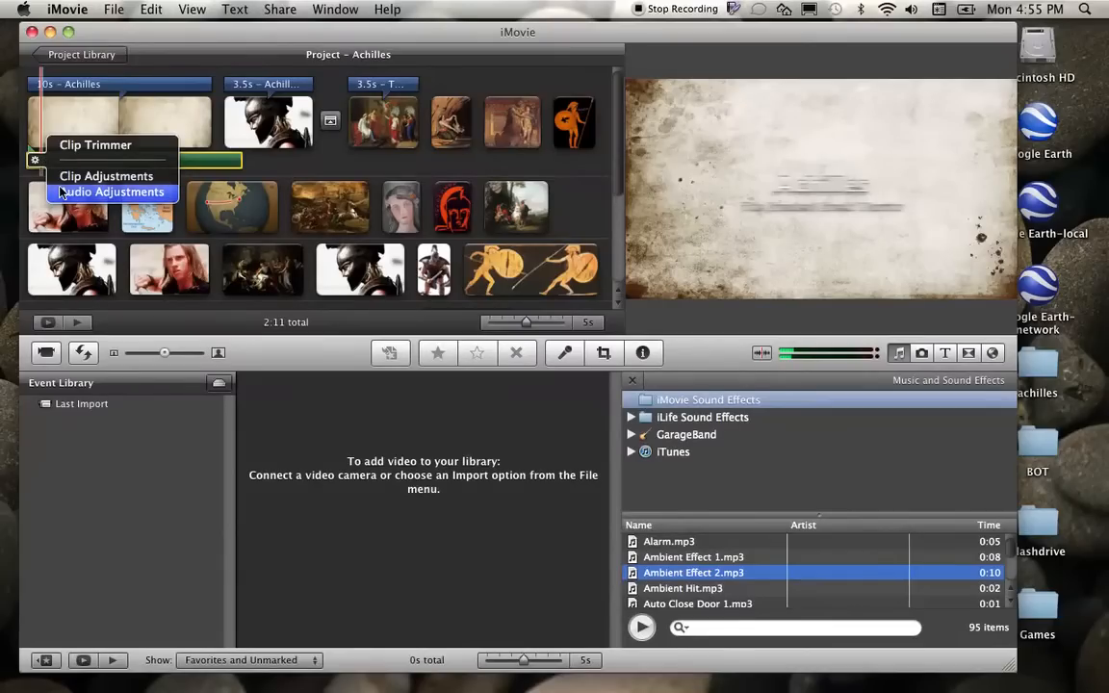
{"action": "left_click", "coordinate": [62, 192]}
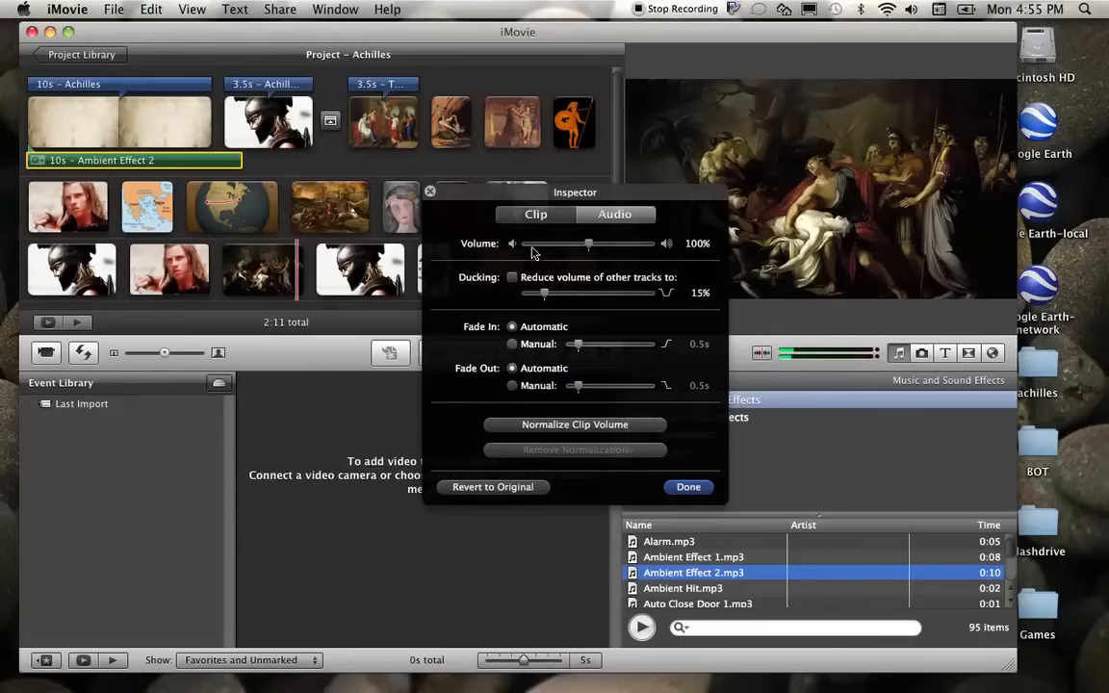
{"action": "left_click", "coordinate": [686, 488]}
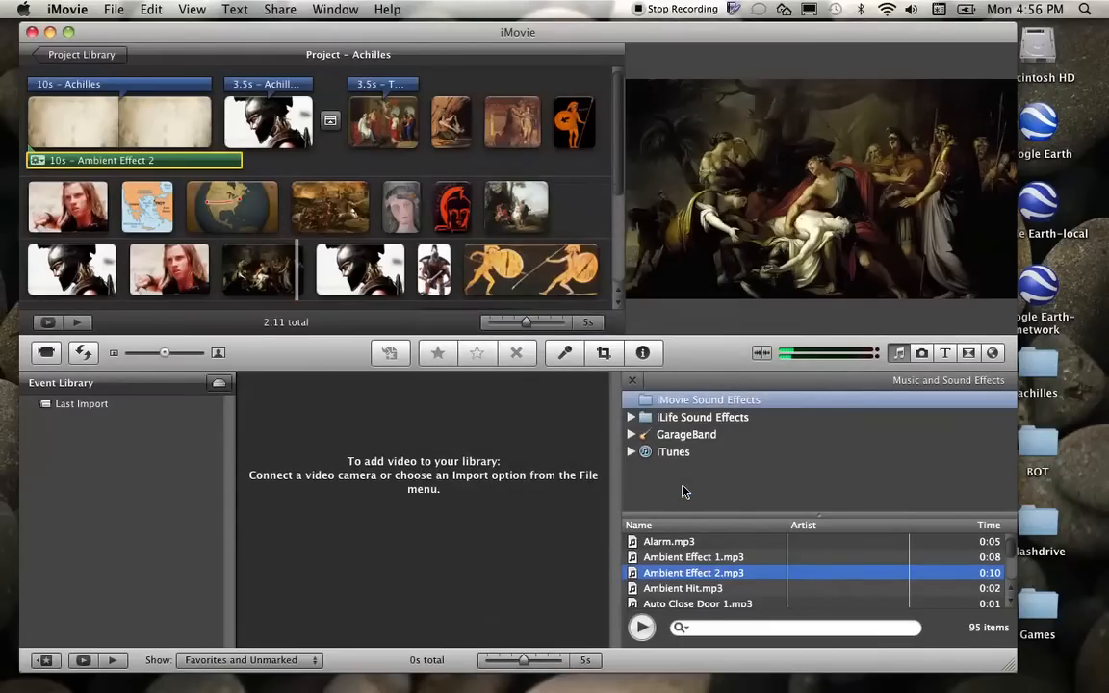
Step: Look through the category folders of the iLife Sound Effects, from Ambience to Stingers, and collapse them again
{"action": "left_click", "coordinate": [672, 419]}
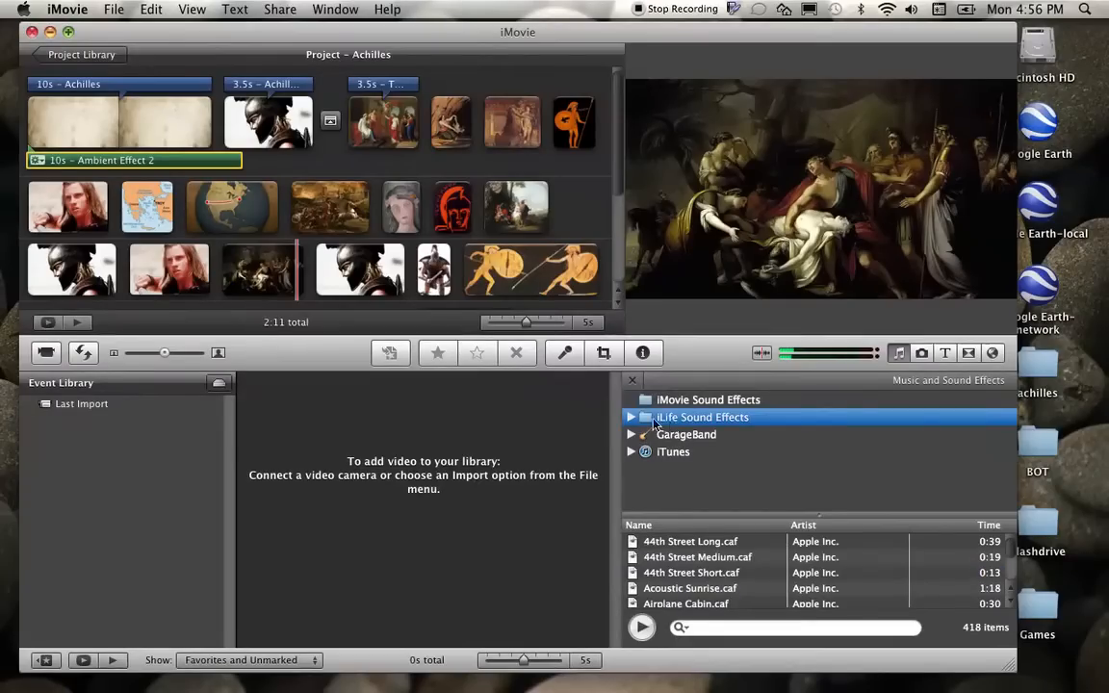
{"action": "left_click", "coordinate": [630, 418]}
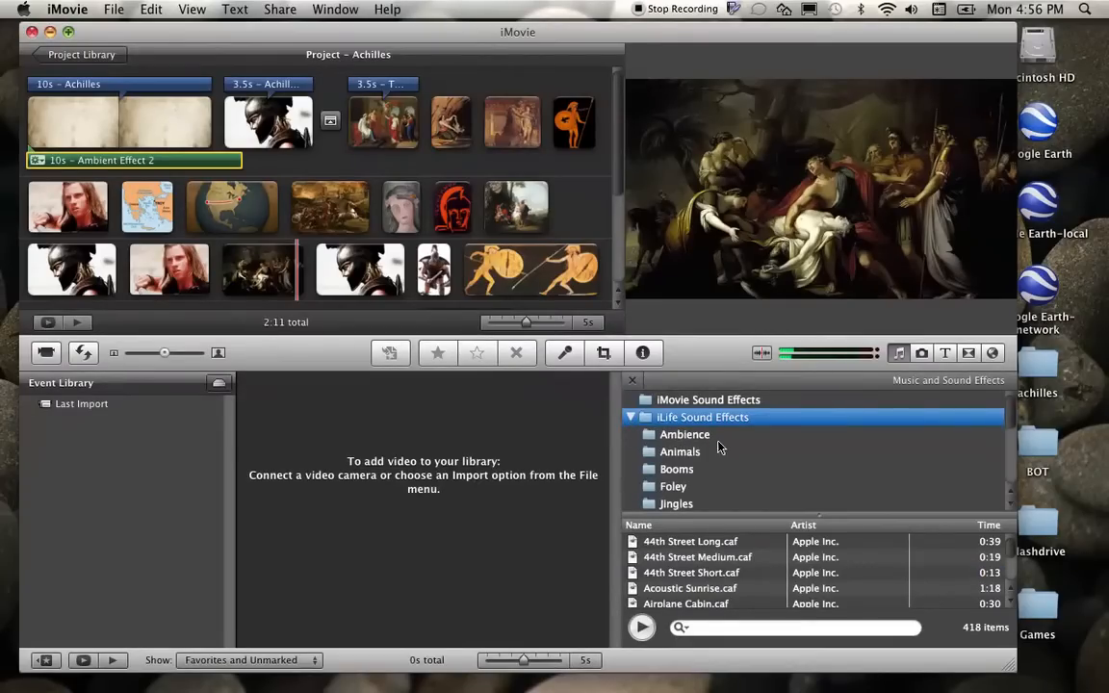
{"action": "scroll", "coordinate": [717, 461], "scroll_direction": "down", "scroll_amount": 6}
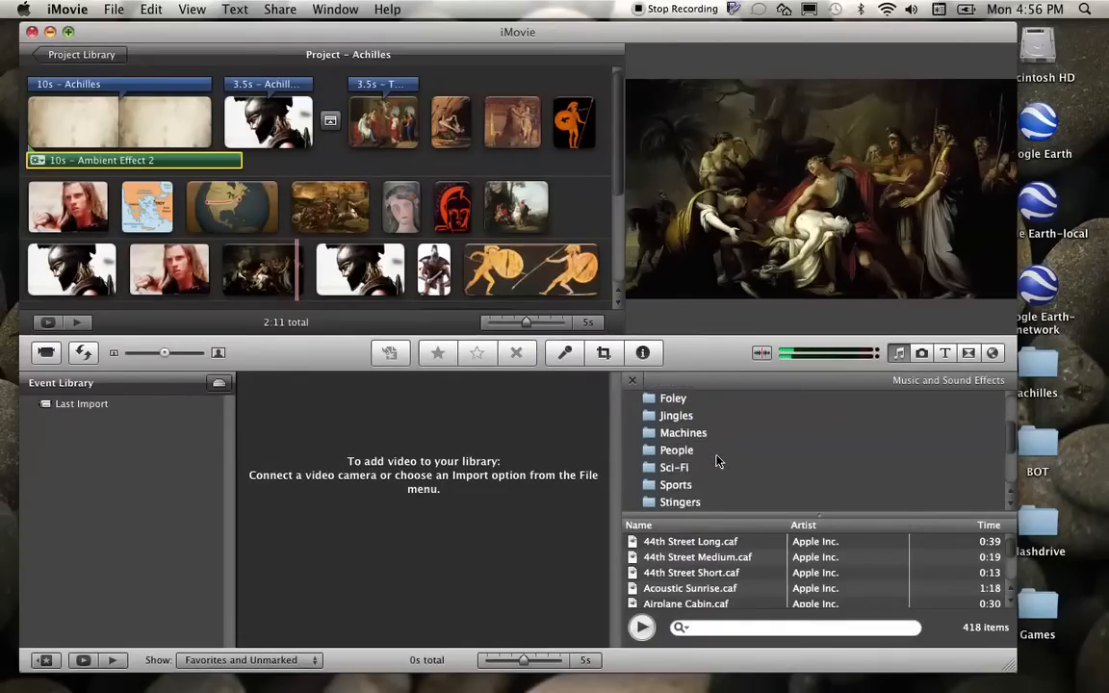
{"action": "scroll", "coordinate": [717, 461], "scroll_direction": "up", "scroll_amount": 6}
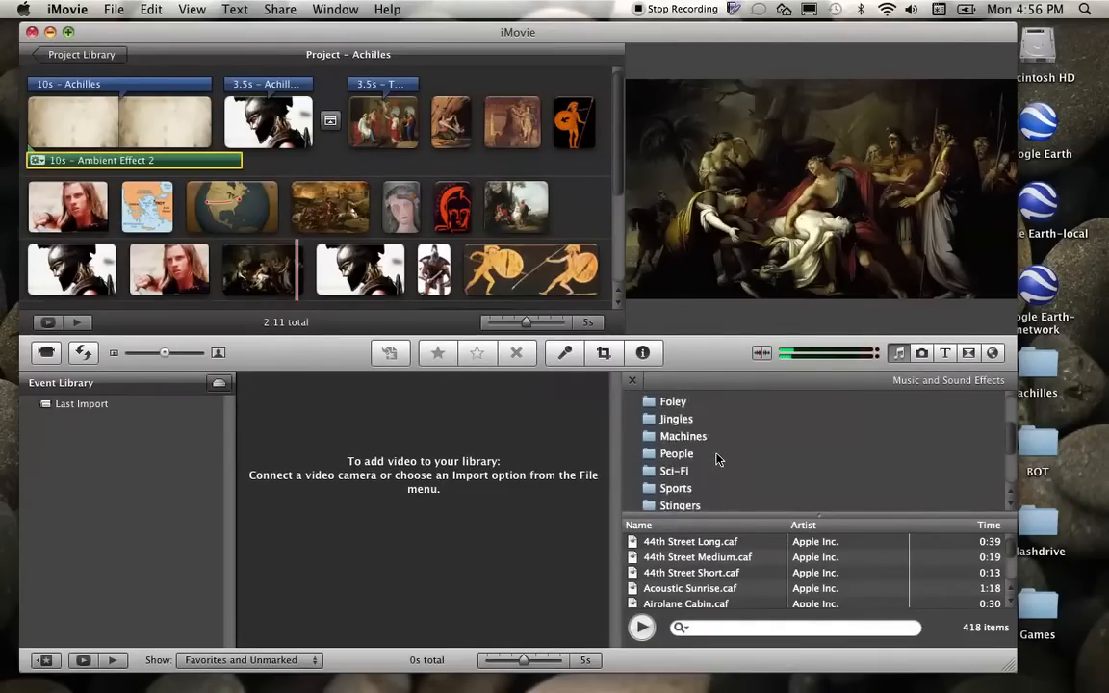
{"action": "scroll", "coordinate": [717, 459], "scroll_direction": "up", "scroll_amount": 1}
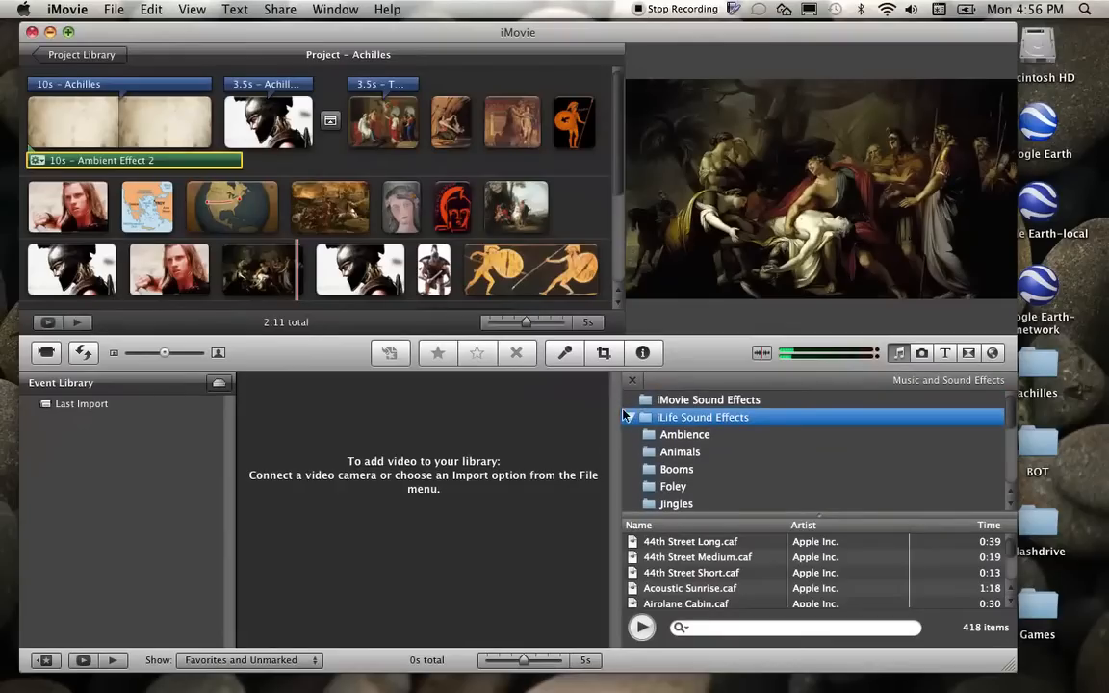
{"action": "left_click", "coordinate": [628, 419]}
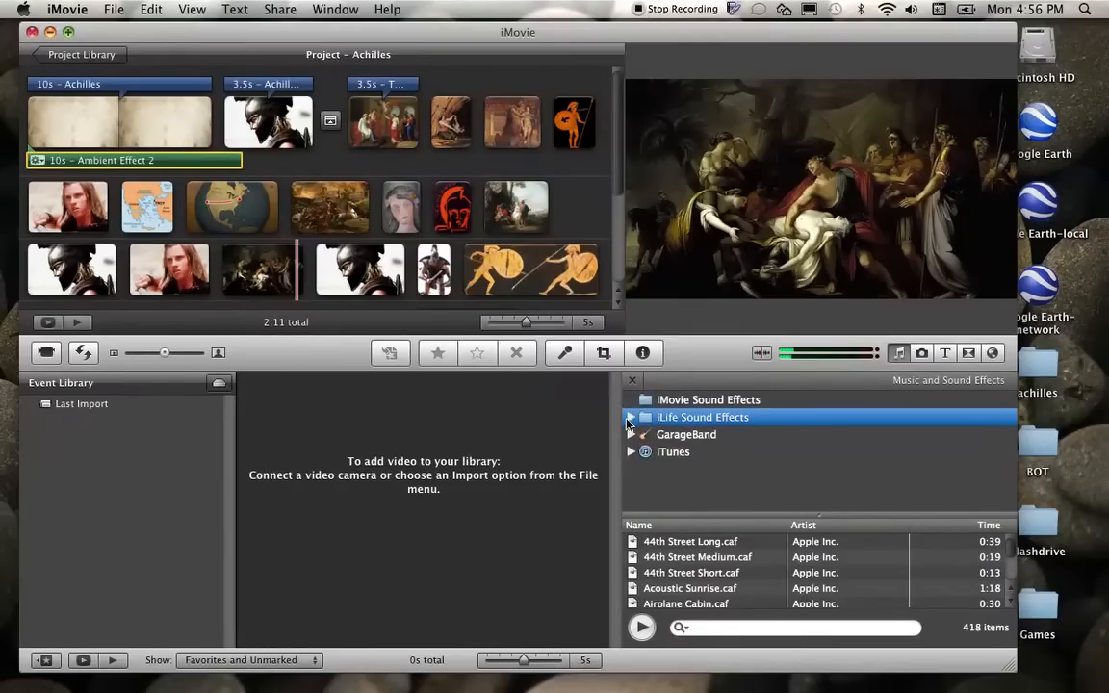
Step: Browse the full alphabetical list of iLife sound effects to examine which sounds are available
{"action": "scroll", "coordinate": [804, 596], "scroll_direction": "down", "scroll_amount": 5}
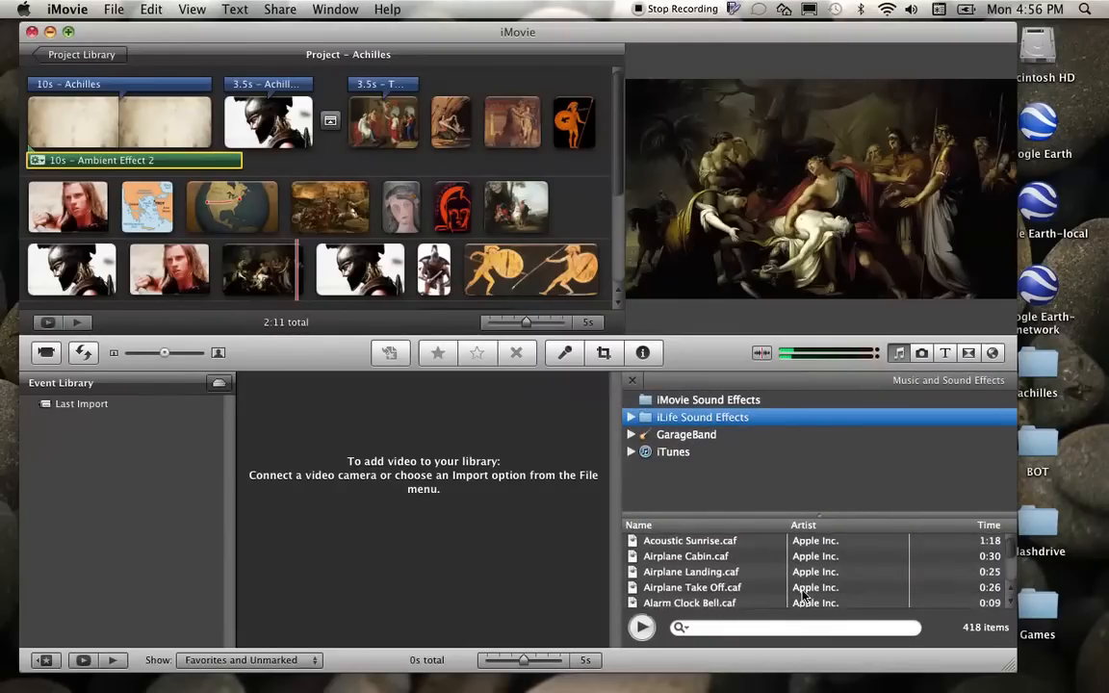
{"action": "scroll", "coordinate": [805, 596], "scroll_direction": "down", "scroll_amount": 1}
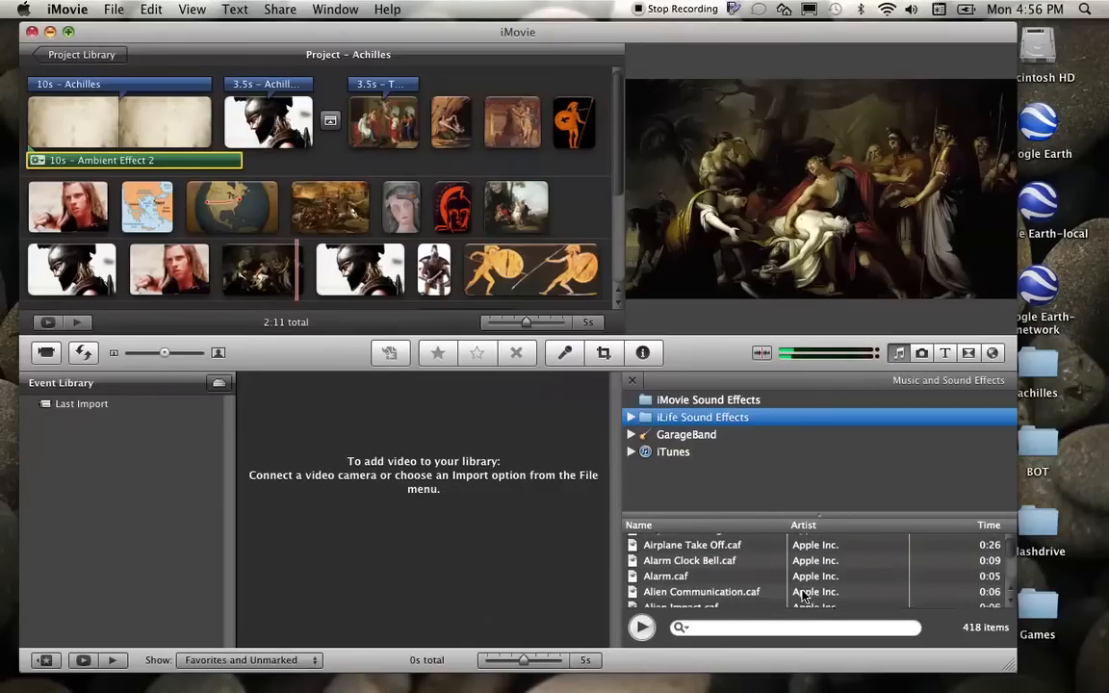
{"action": "scroll", "coordinate": [852, 575], "scroll_direction": "down", "scroll_amount": 15}
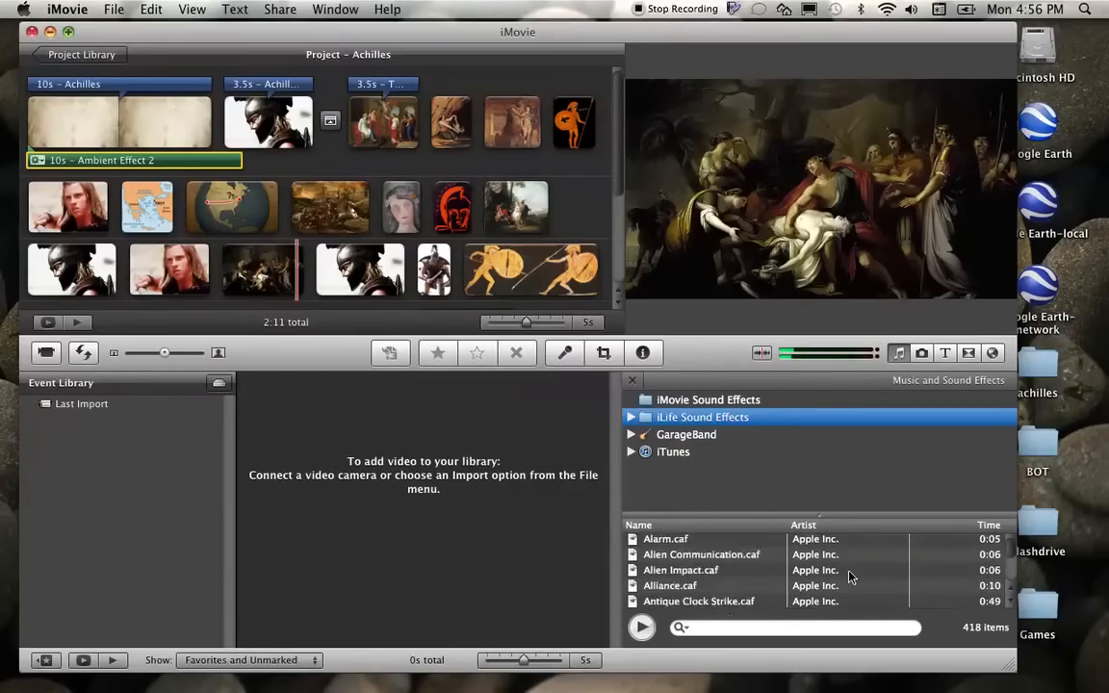
{"action": "scroll", "coordinate": [850, 576], "scroll_direction": "down", "scroll_amount": 3}
{"action": "scroll", "coordinate": [850, 576], "scroll_direction": "down", "scroll_amount": 9}
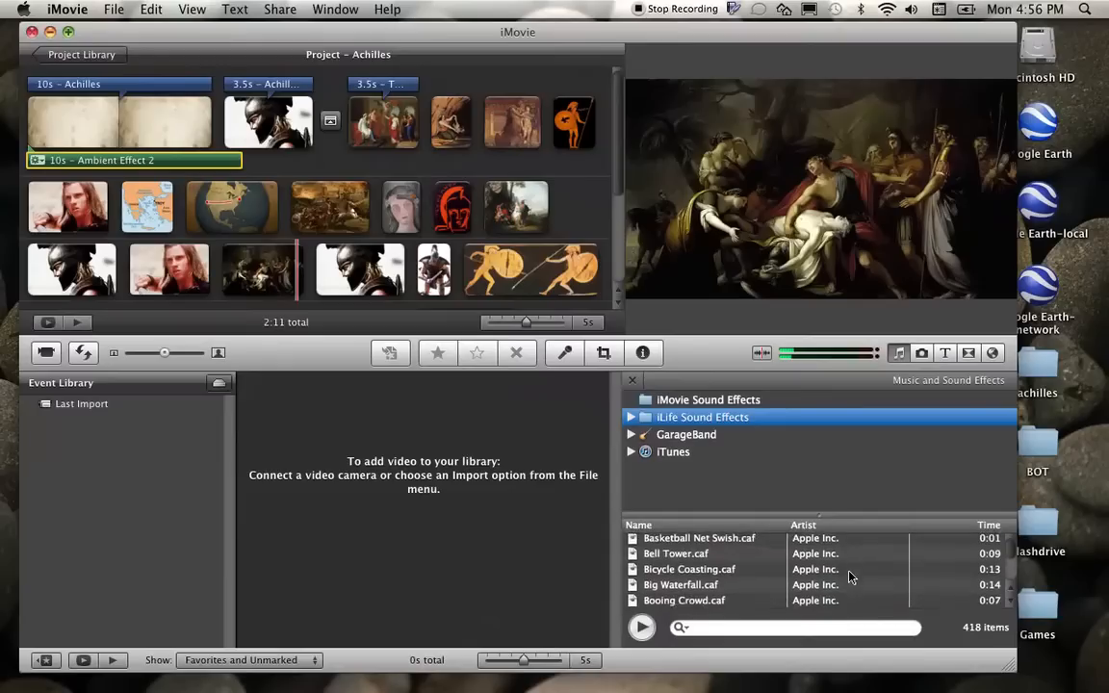
{"action": "scroll", "coordinate": [850, 577], "scroll_direction": "down", "scroll_amount": 12}
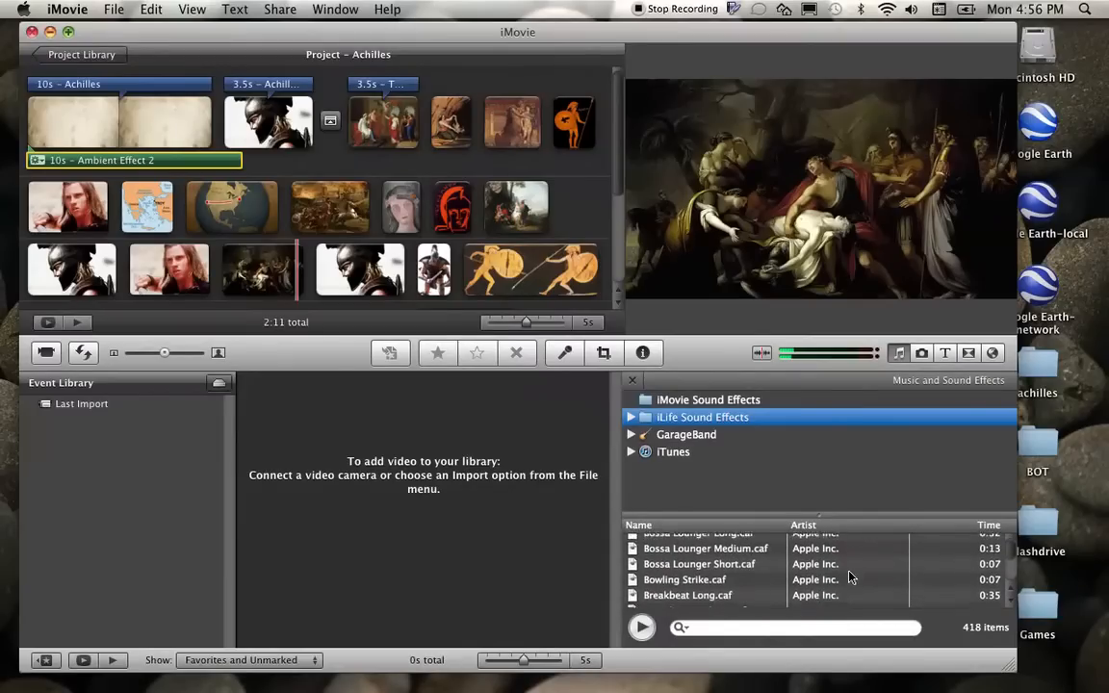
{"action": "scroll", "coordinate": [849, 576], "scroll_direction": "down", "scroll_amount": 8}
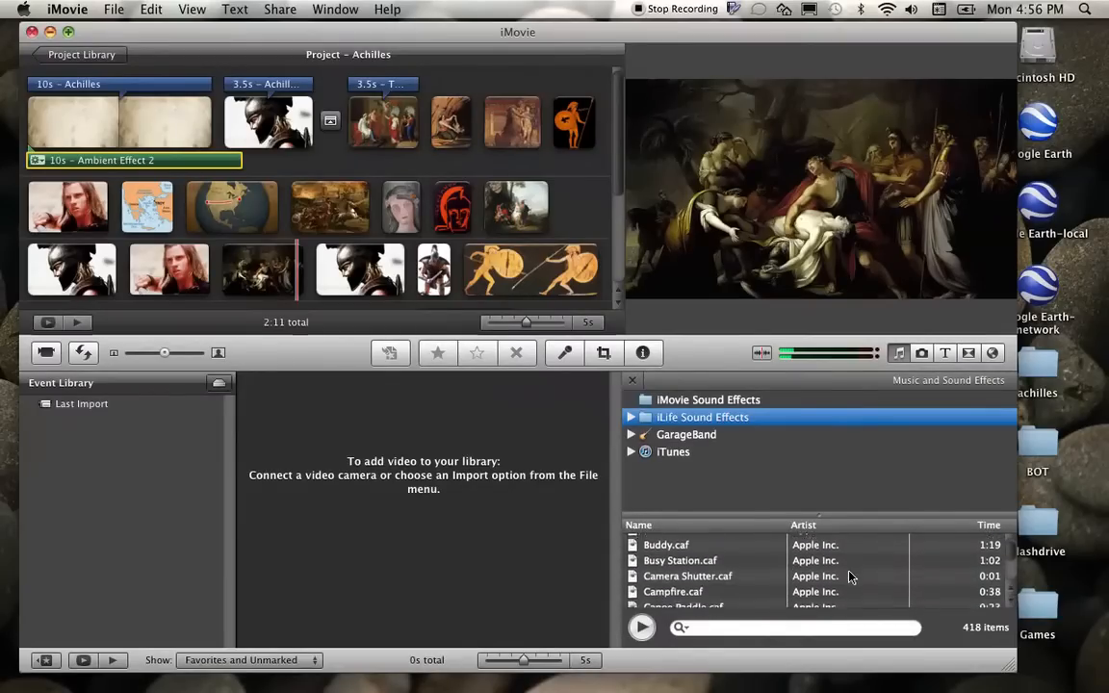
{"action": "scroll", "coordinate": [849, 577], "scroll_direction": "down", "scroll_amount": 10}
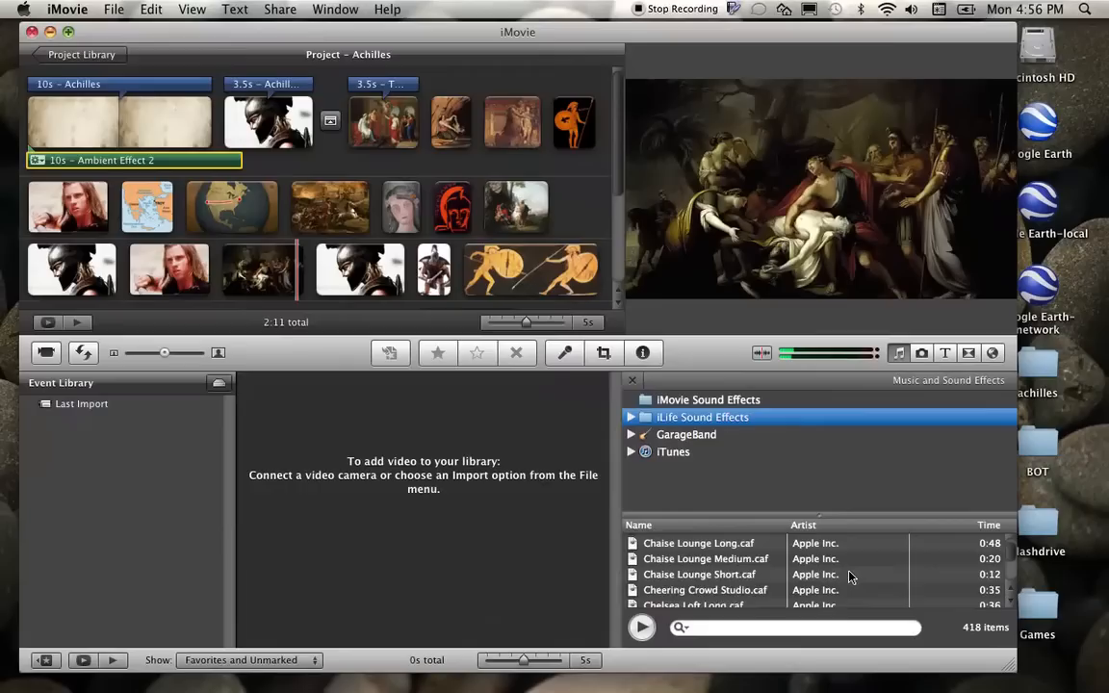
{"action": "scroll", "coordinate": [849, 583], "scroll_direction": "down", "scroll_amount": 15}
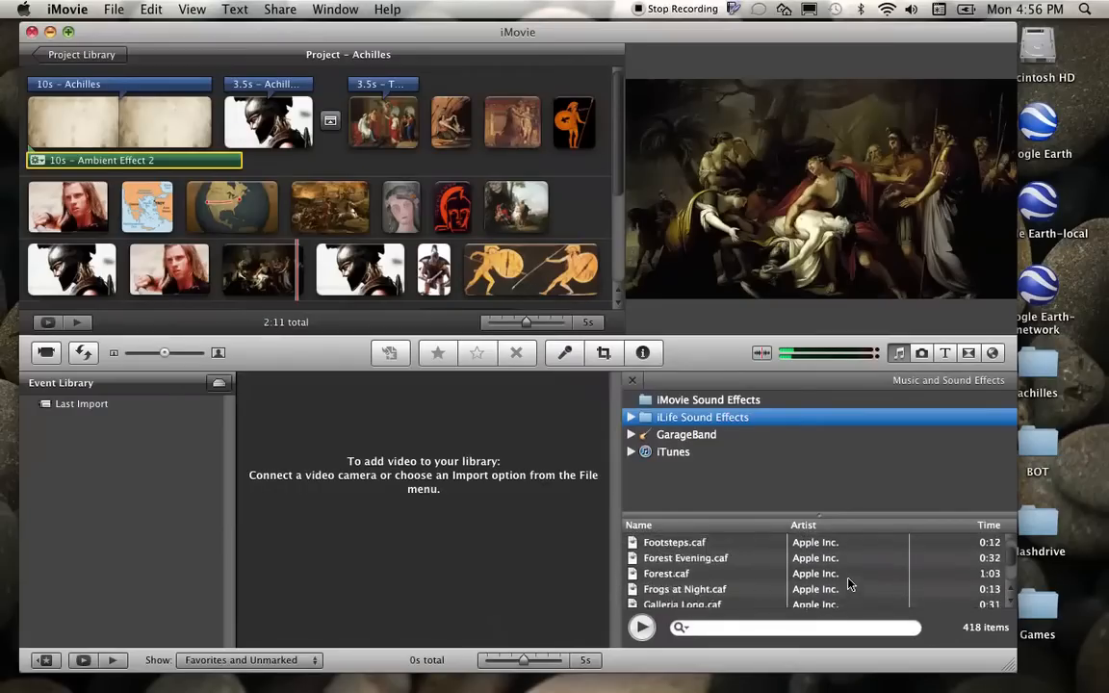
{"action": "scroll", "coordinate": [849, 583], "scroll_direction": "down", "scroll_amount": 12}
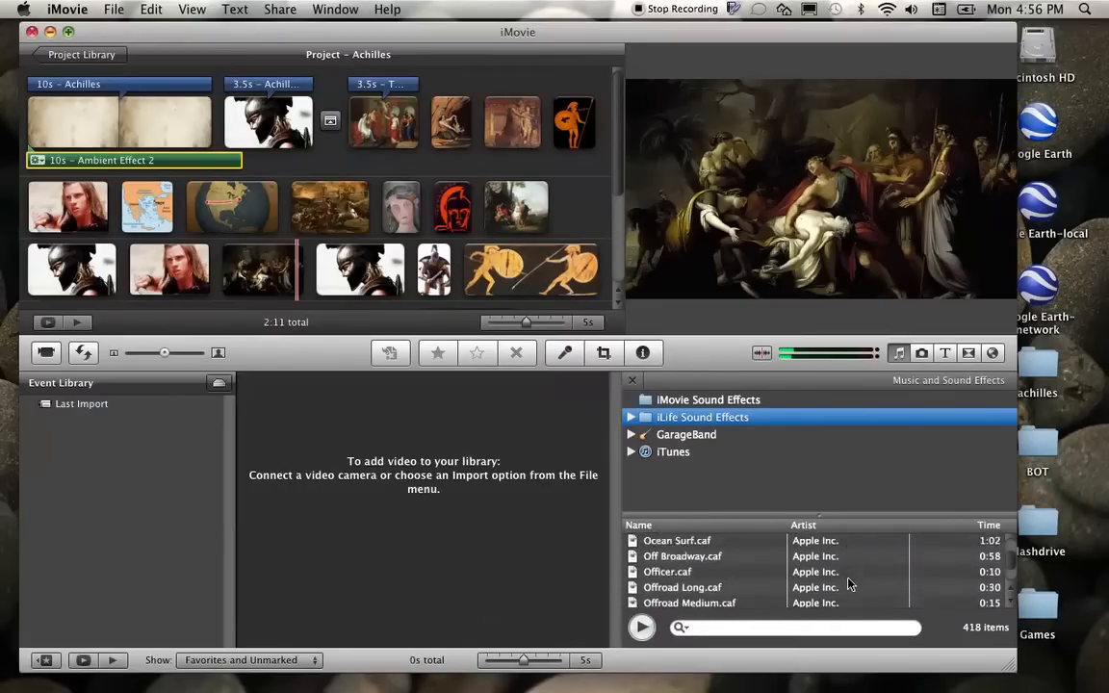
Step: Preview Progressive House.caf from the iLife sound effects and add it to the project starting at the first helmeted warrior clip
{"action": "scroll", "coordinate": [849, 583], "scroll_direction": "down", "scroll_amount": 6}
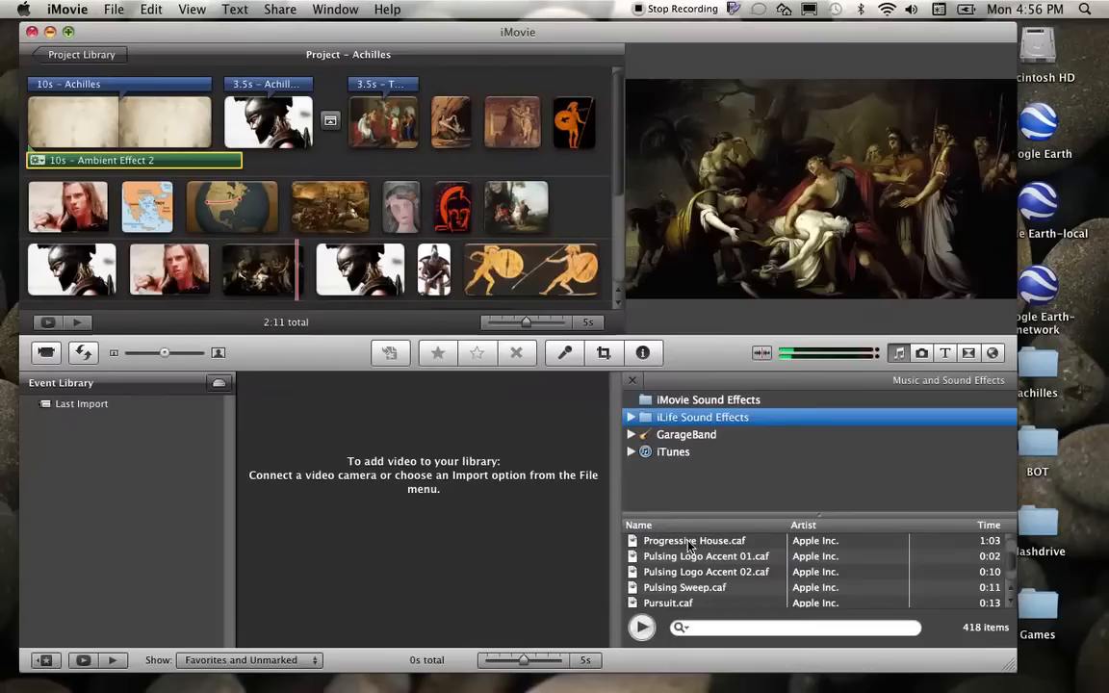
{"action": "left_click", "coordinate": [689, 547]}
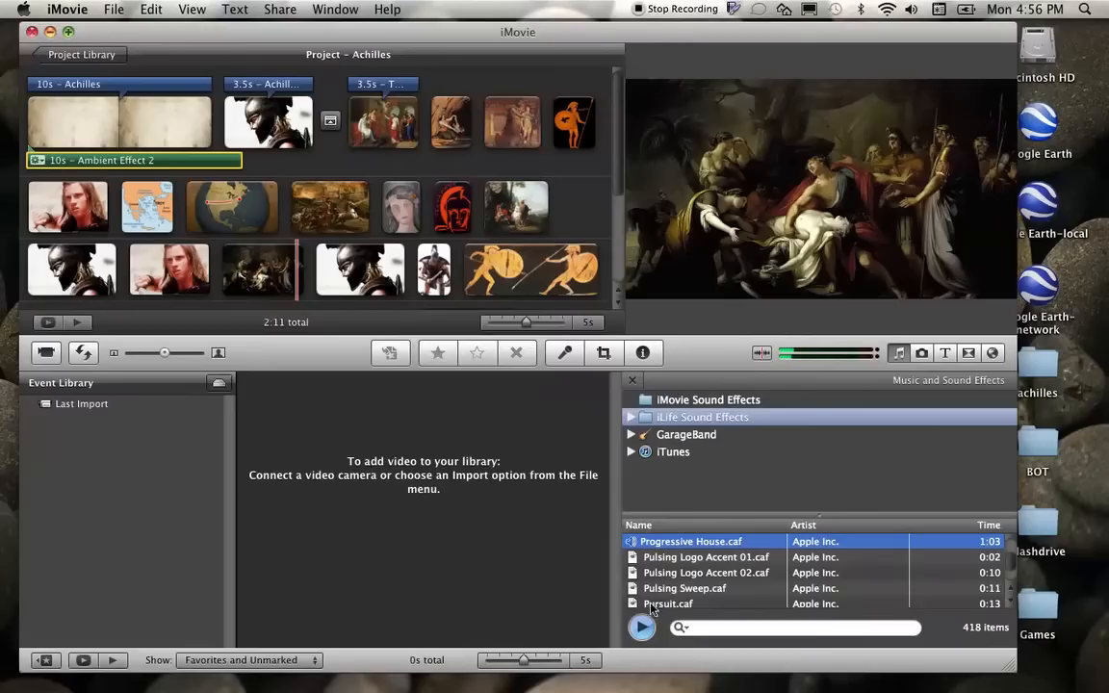
{"action": "left_click", "coordinate": [642, 628]}
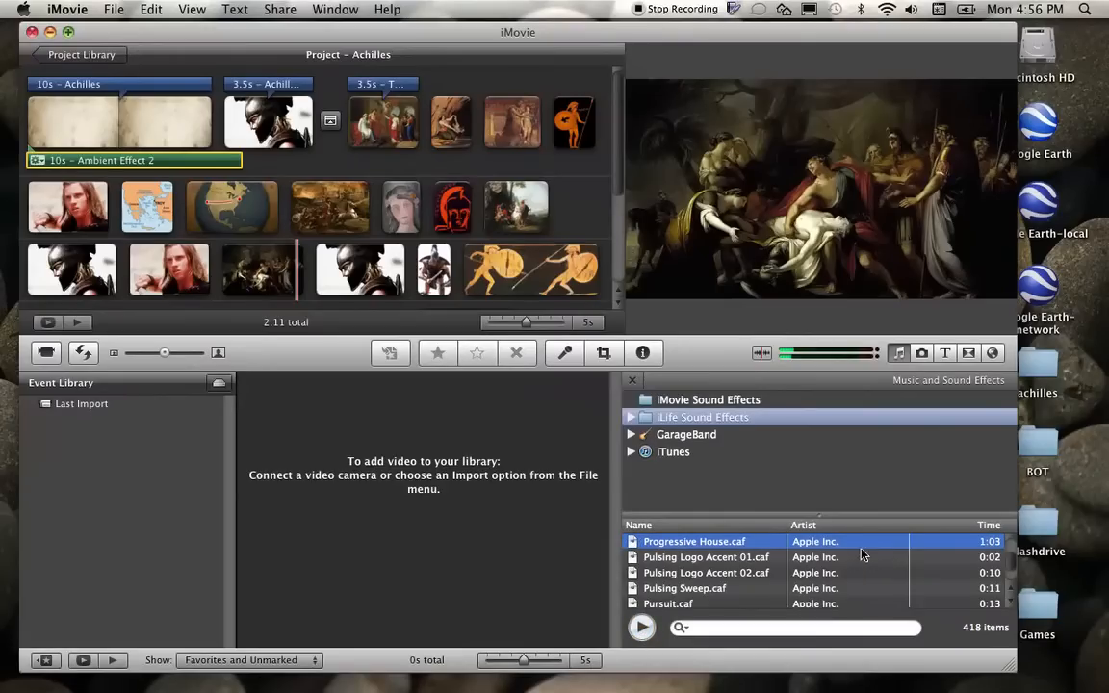
{"action": "left_click_drag", "start_coordinate": [559, 537], "coordinate": [225, 146]}
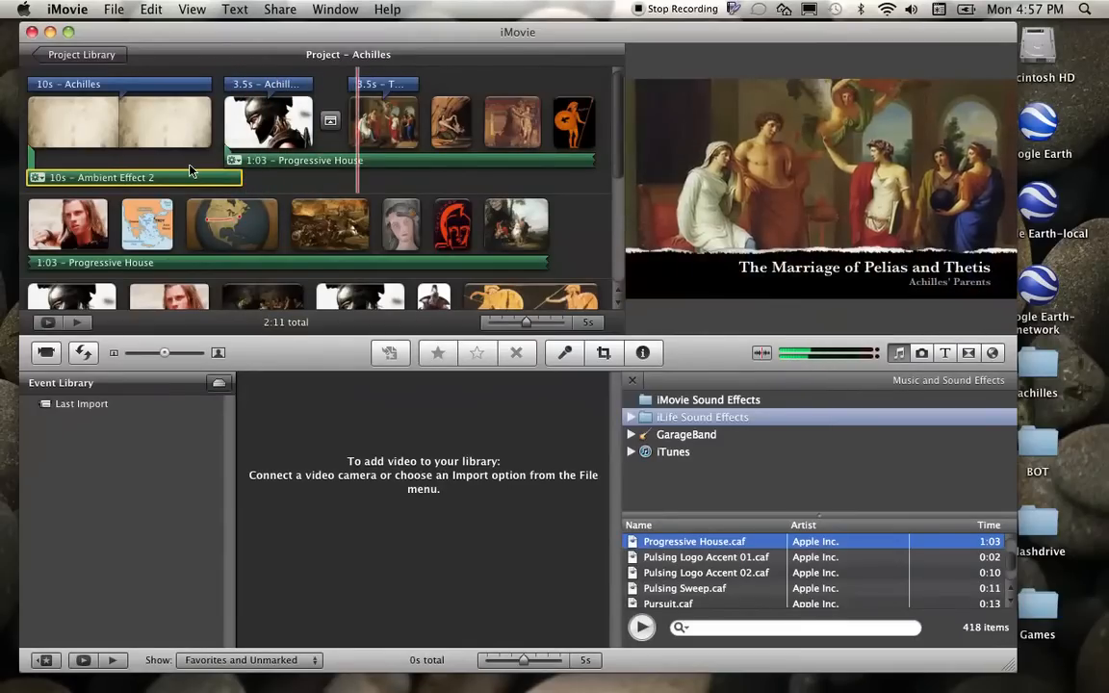
Step: Try to extend the end of the Progressive House track past the second helmeted warrior clip in its last row
{"action": "scroll", "coordinate": [308, 196], "scroll_direction": "down", "scroll_amount": 3}
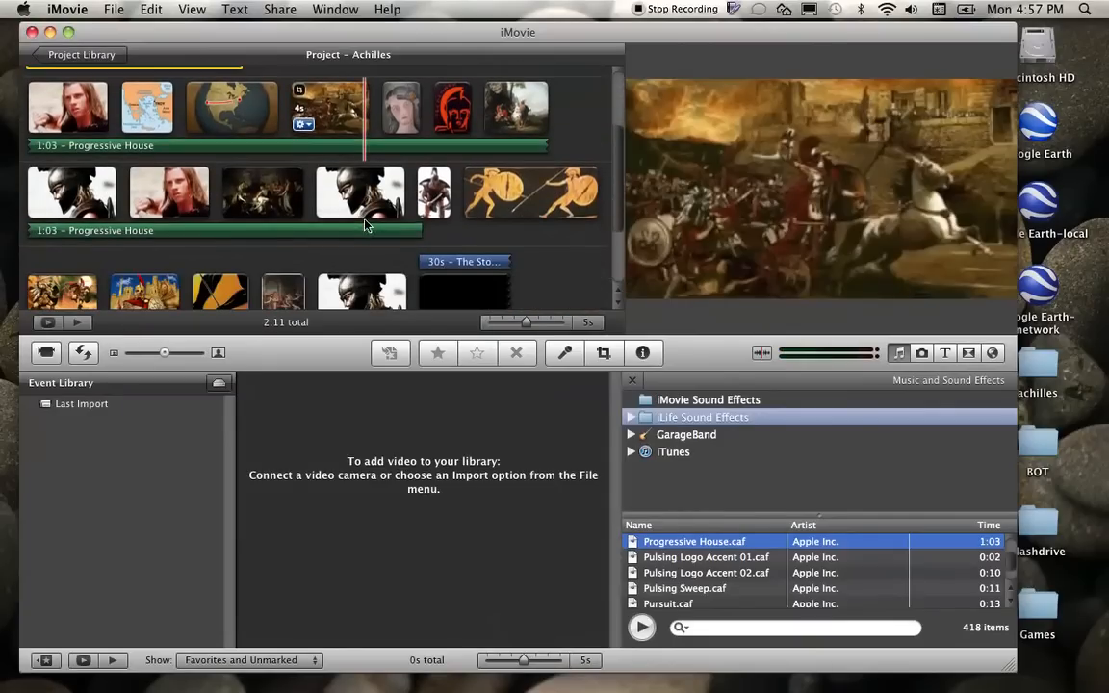
{"action": "left_click", "coordinate": [401, 231]}
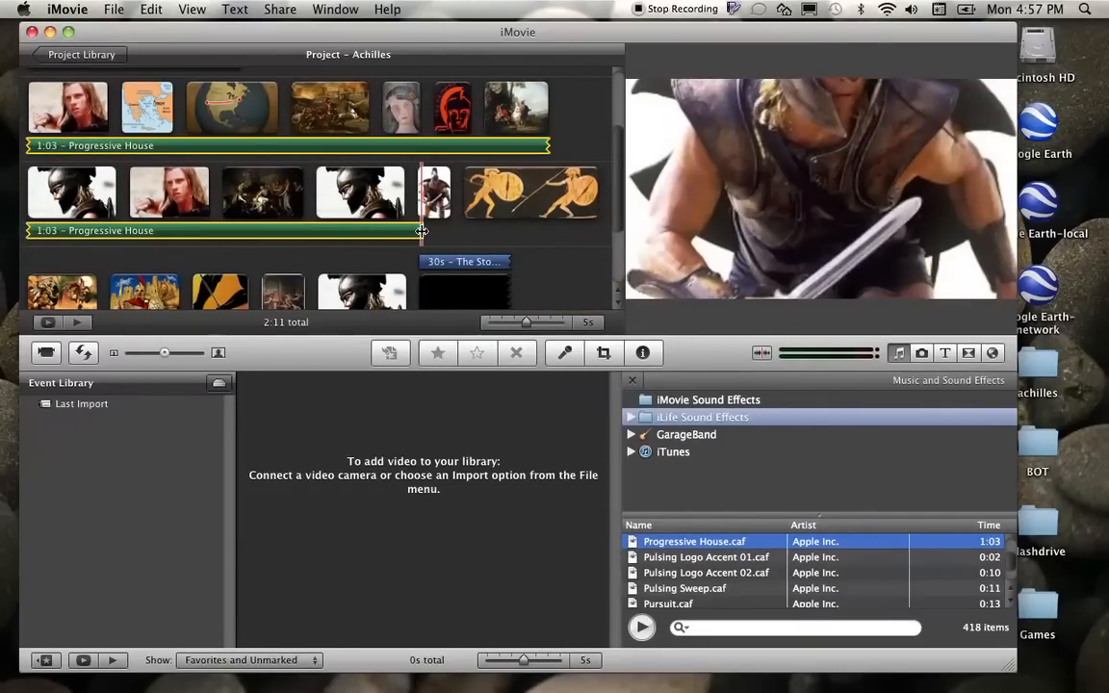
{"action": "left_click_drag", "start_coordinate": [421, 231], "coordinate": [454, 220]}
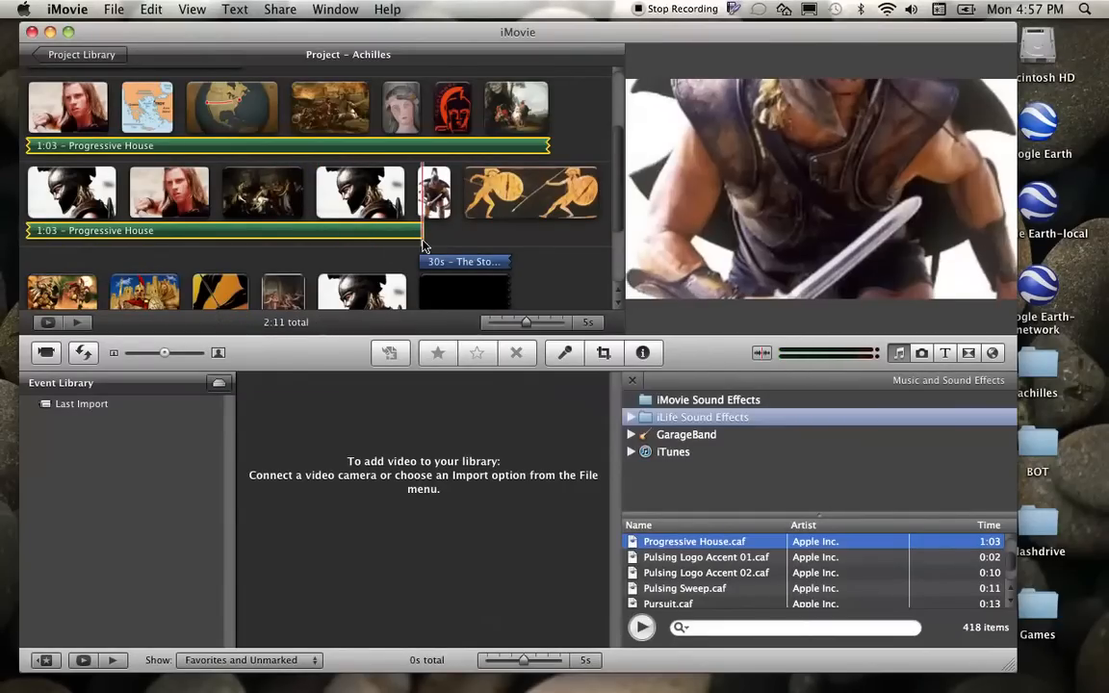
Step: Review the audio adjustments of the Progressive House track and close them without changes
{"action": "scroll", "coordinate": [423, 246], "scroll_direction": "up", "scroll_amount": 5}
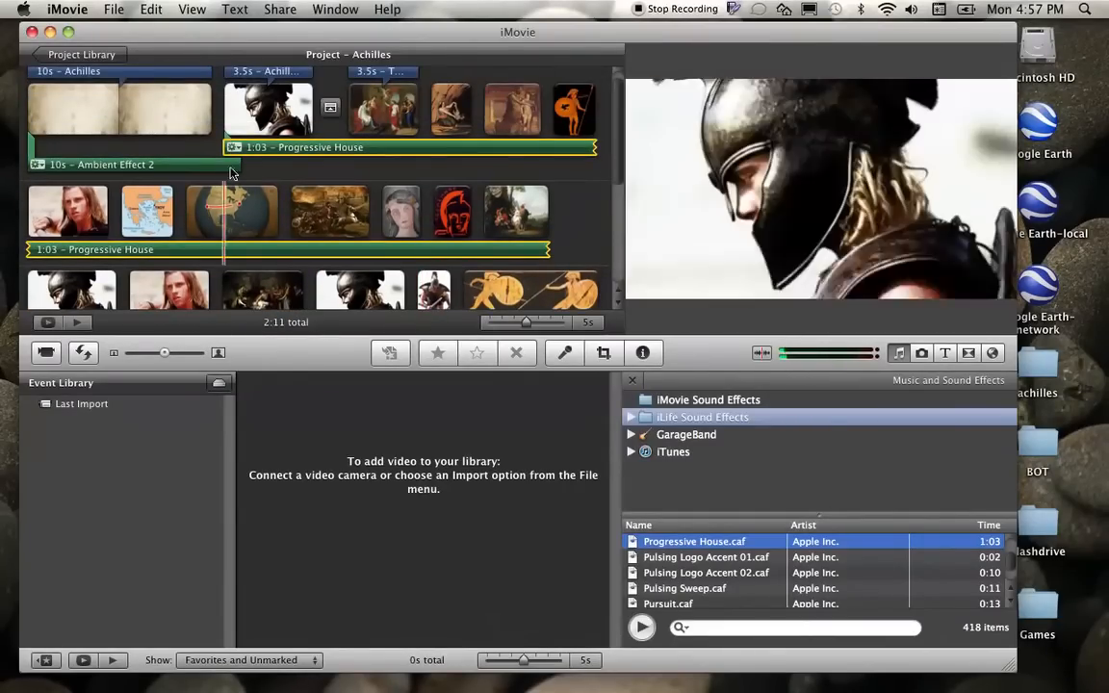
{"action": "left_click", "coordinate": [235, 148]}
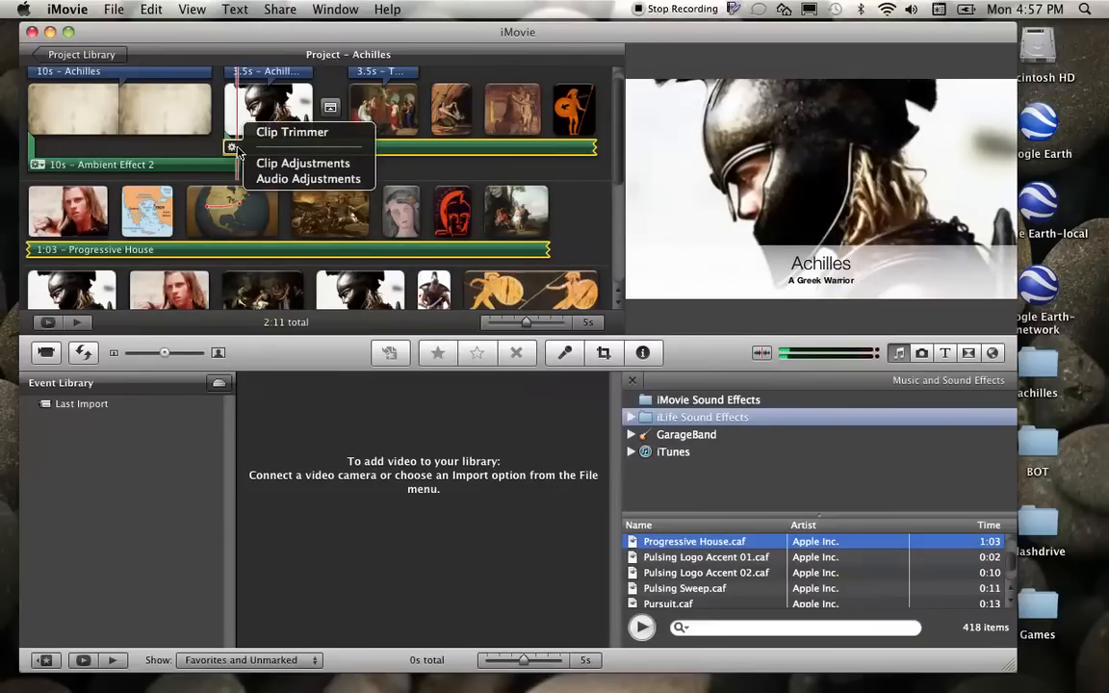
{"action": "left_click", "coordinate": [252, 178]}
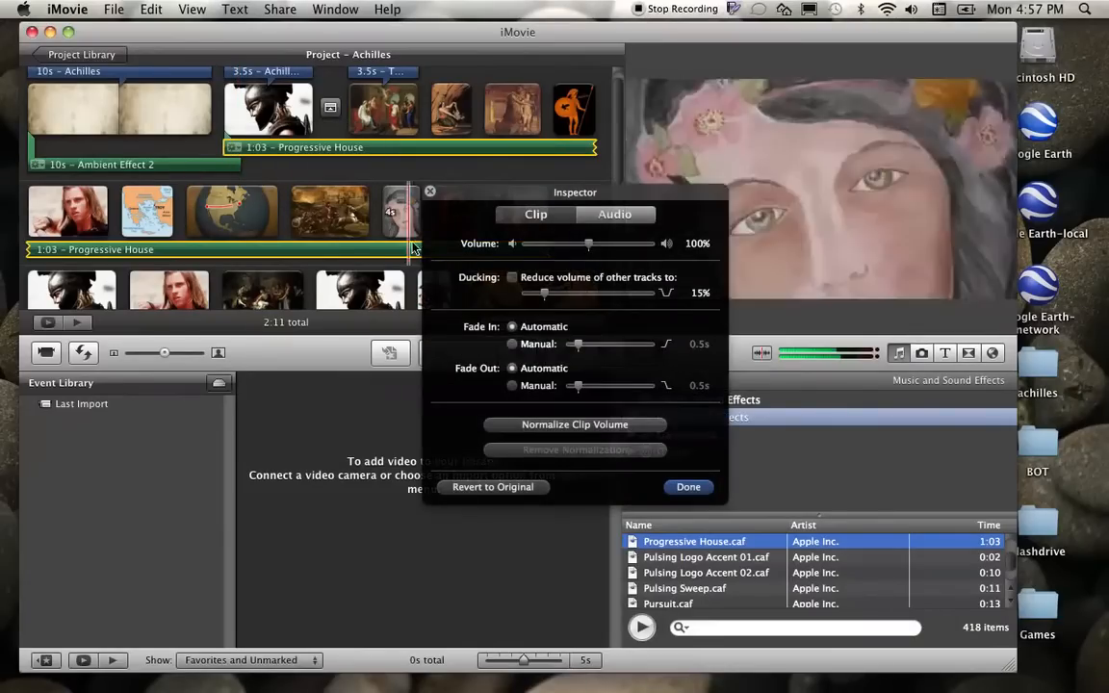
{"action": "left_click", "coordinate": [429, 190]}
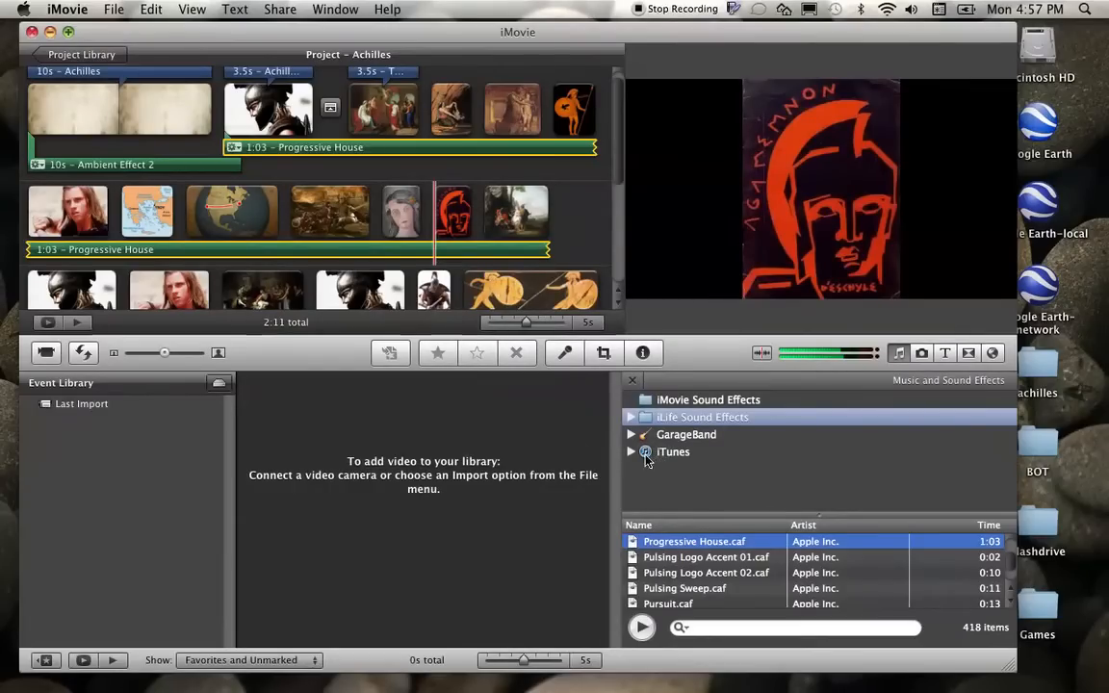
Step: Look through the iTunes music library, expand its playlists and show the Purchased songs
{"action": "left_click", "coordinate": [666, 454]}
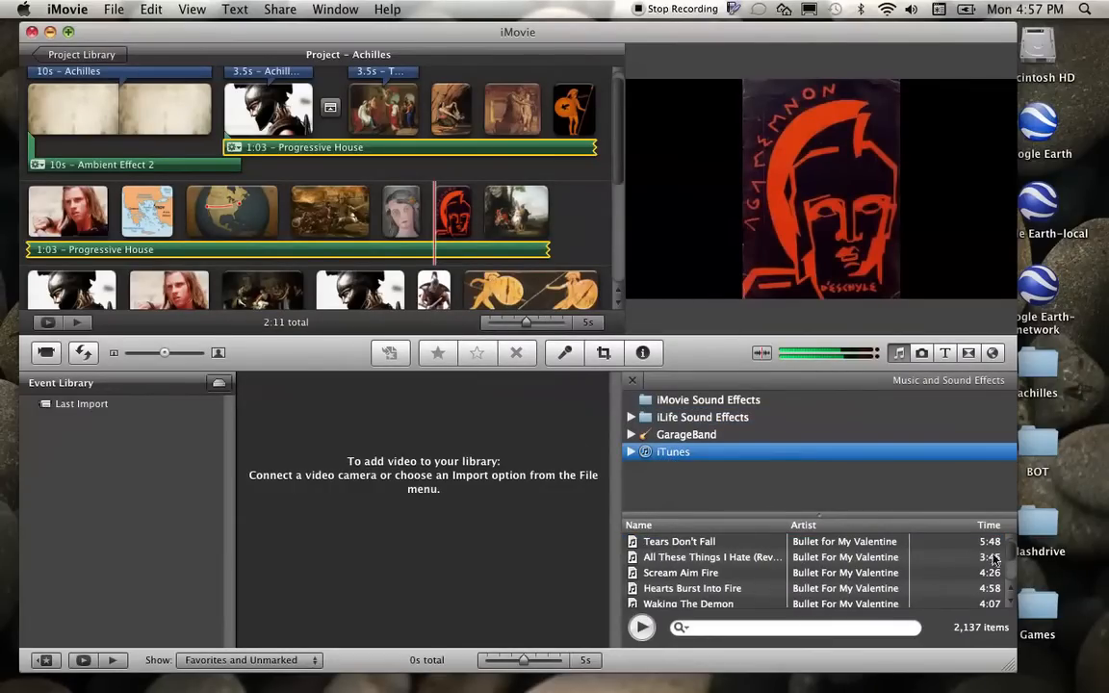
{"action": "scroll", "coordinate": [1001, 558], "scroll_direction": "up", "scroll_amount": 15}
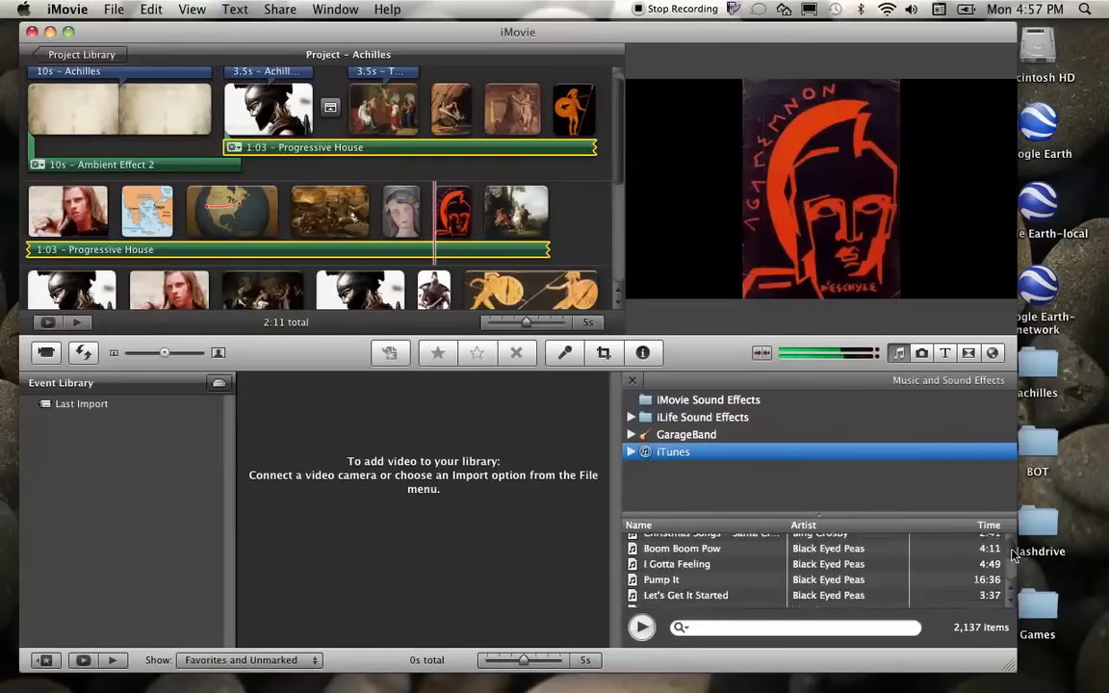
{"action": "left_click", "coordinate": [632, 452]}
{"action": "scroll", "coordinate": [770, 476], "scroll_direction": "down", "scroll_amount": 3}
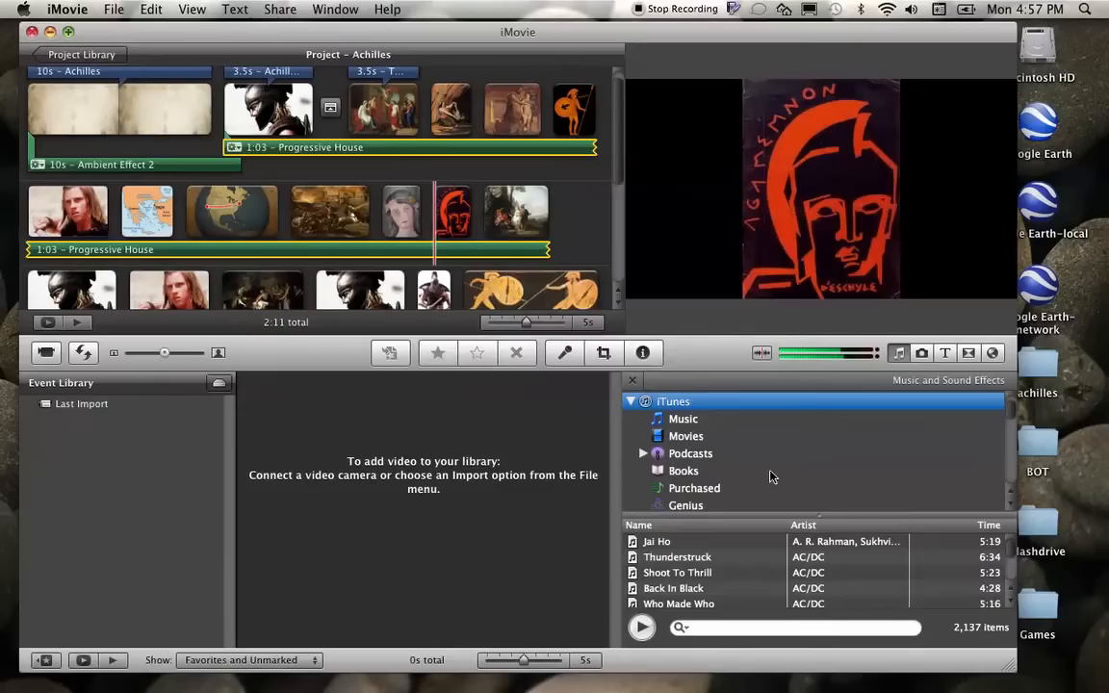
{"action": "scroll", "coordinate": [770, 477], "scroll_direction": "down", "scroll_amount": 2}
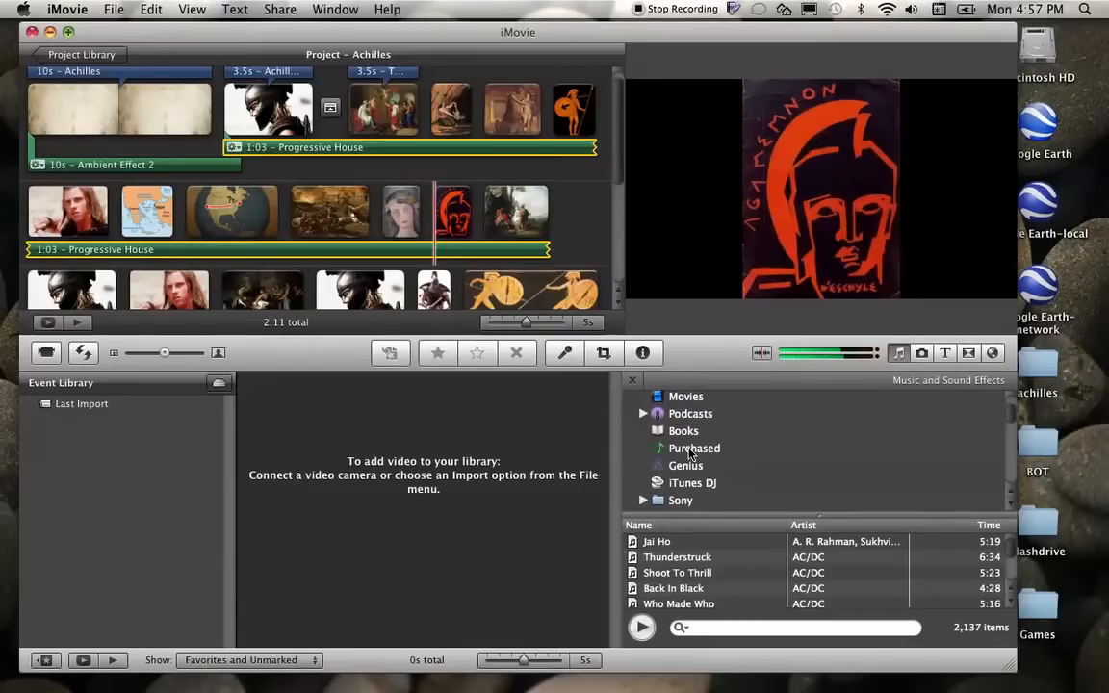
{"action": "left_click", "coordinate": [690, 454]}
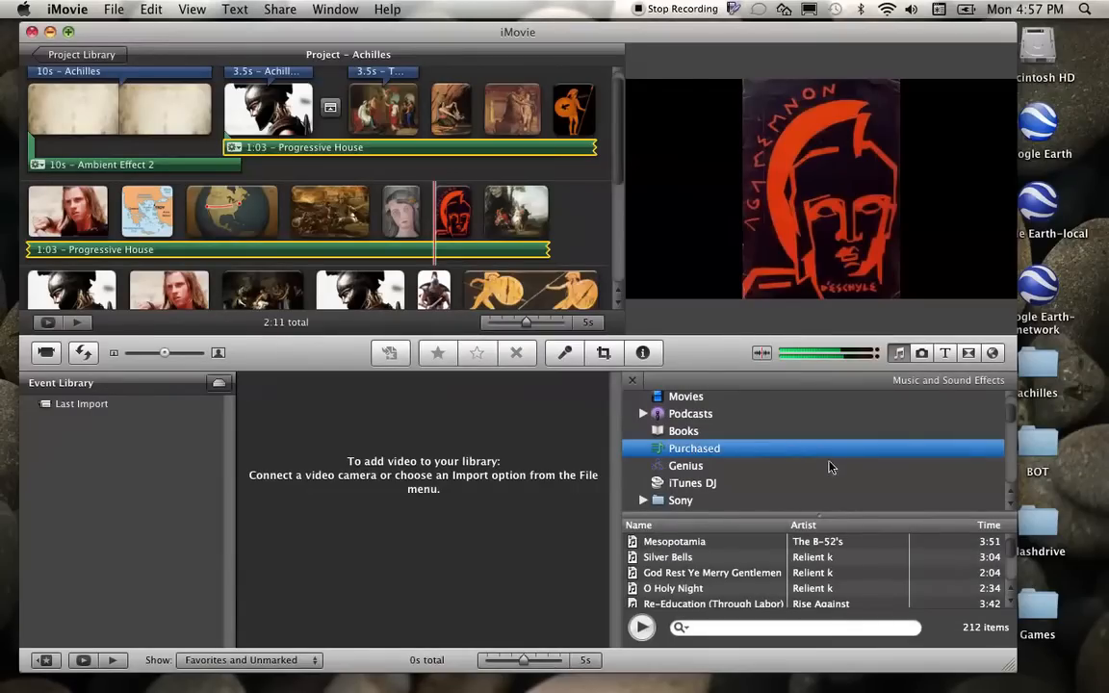
Step: Find Fever Dream by Tyler Bates among the Purchased songs and add it beneath the helmeted warrior clip where Progressive House is ending
{"action": "scroll", "coordinate": [916, 560], "scroll_direction": "down", "scroll_amount": 5}
{"action": "scroll", "coordinate": [919, 566], "scroll_direction": "down", "scroll_amount": 10}
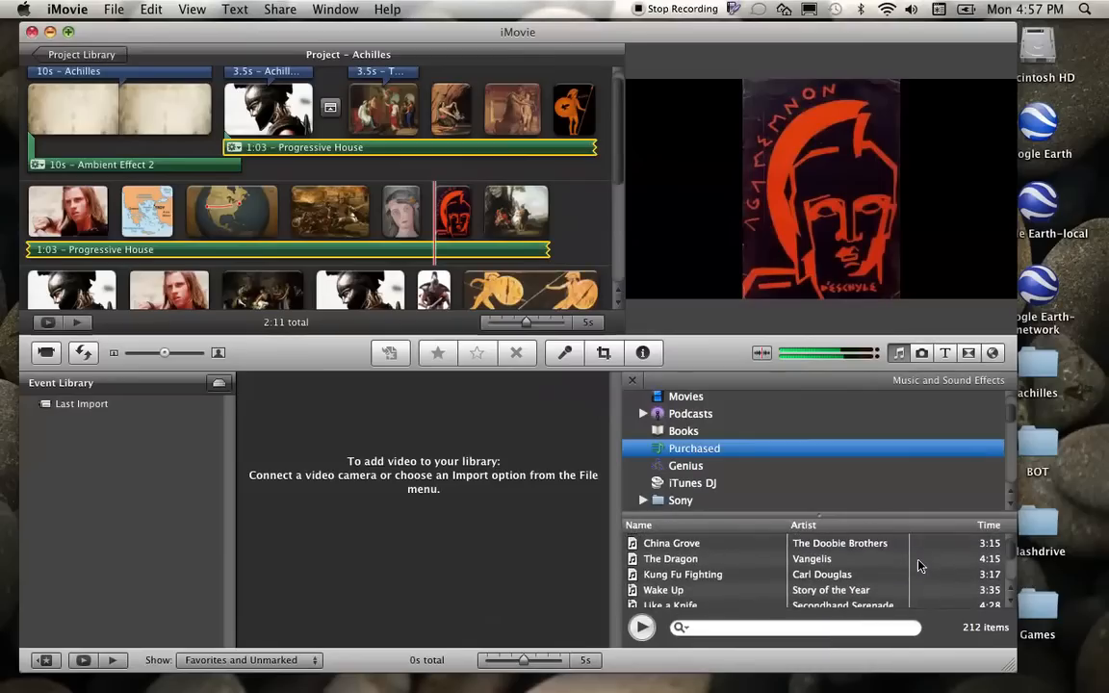
{"action": "scroll", "coordinate": [919, 565], "scroll_direction": "down", "scroll_amount": 10}
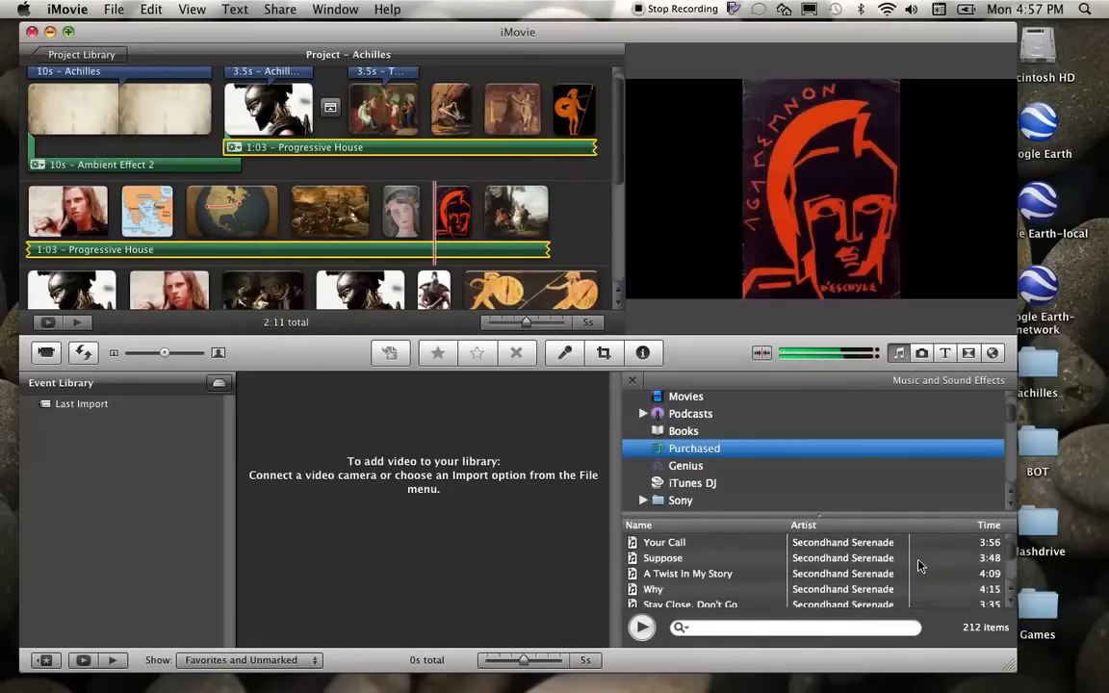
{"action": "scroll", "coordinate": [919, 566], "scroll_direction": "up", "scroll_amount": 6}
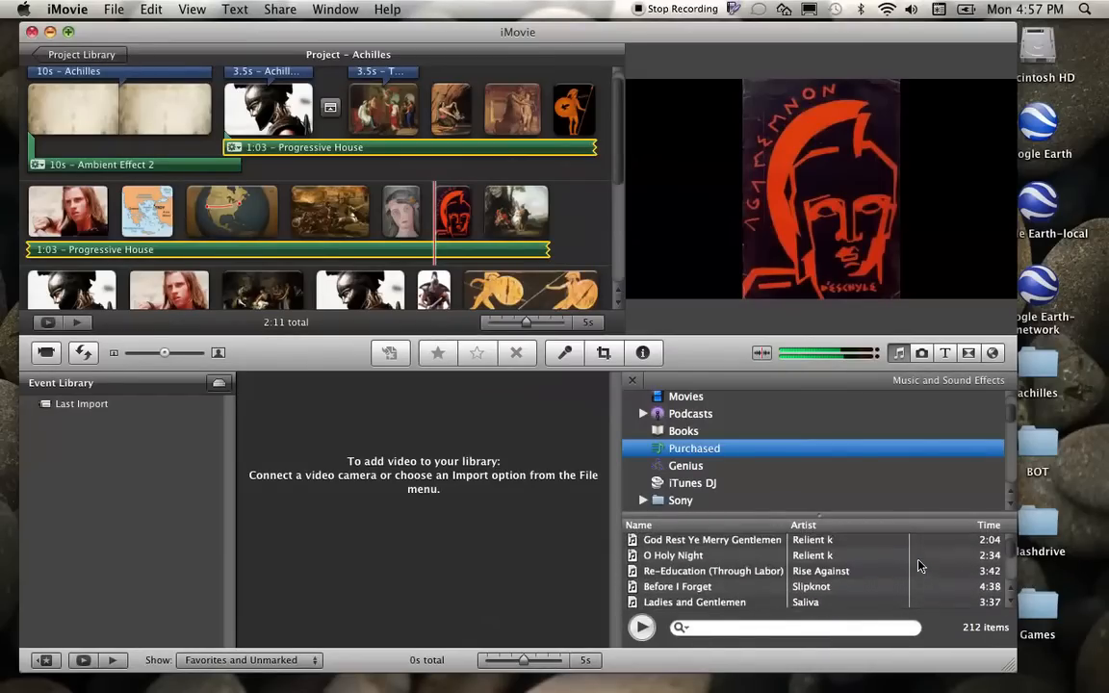
{"action": "scroll", "coordinate": [919, 566], "scroll_direction": "down", "scroll_amount": 3}
{"action": "scroll", "coordinate": [919, 566], "scroll_direction": "down", "scroll_amount": 8}
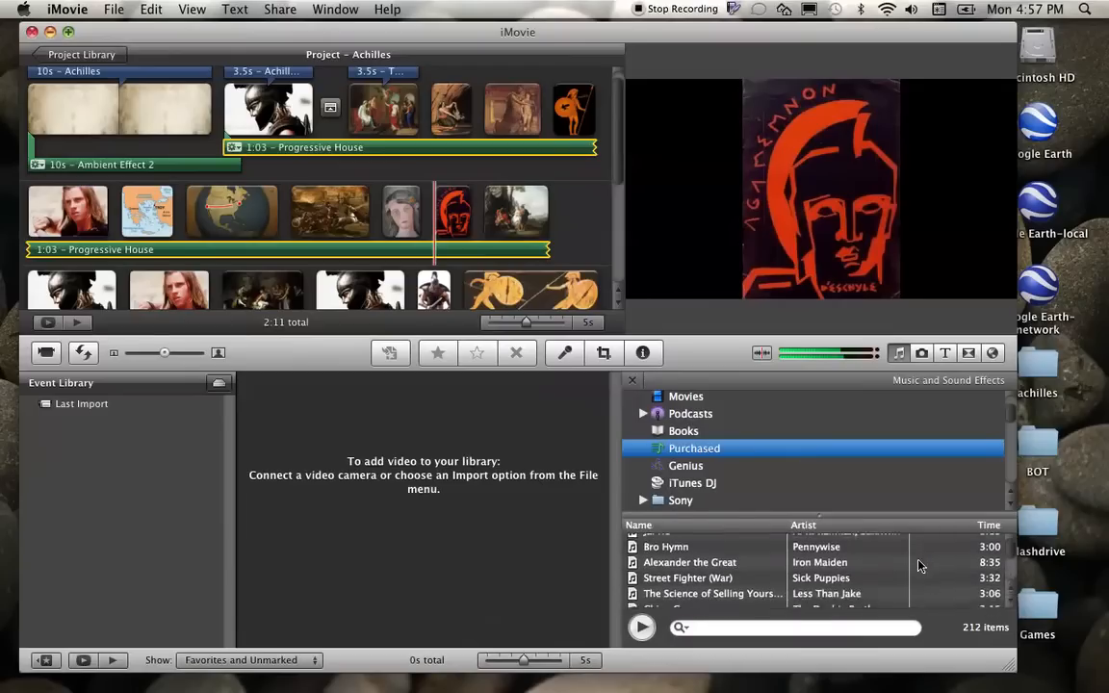
{"action": "scroll", "coordinate": [919, 565], "scroll_direction": "down", "scroll_amount": 10}
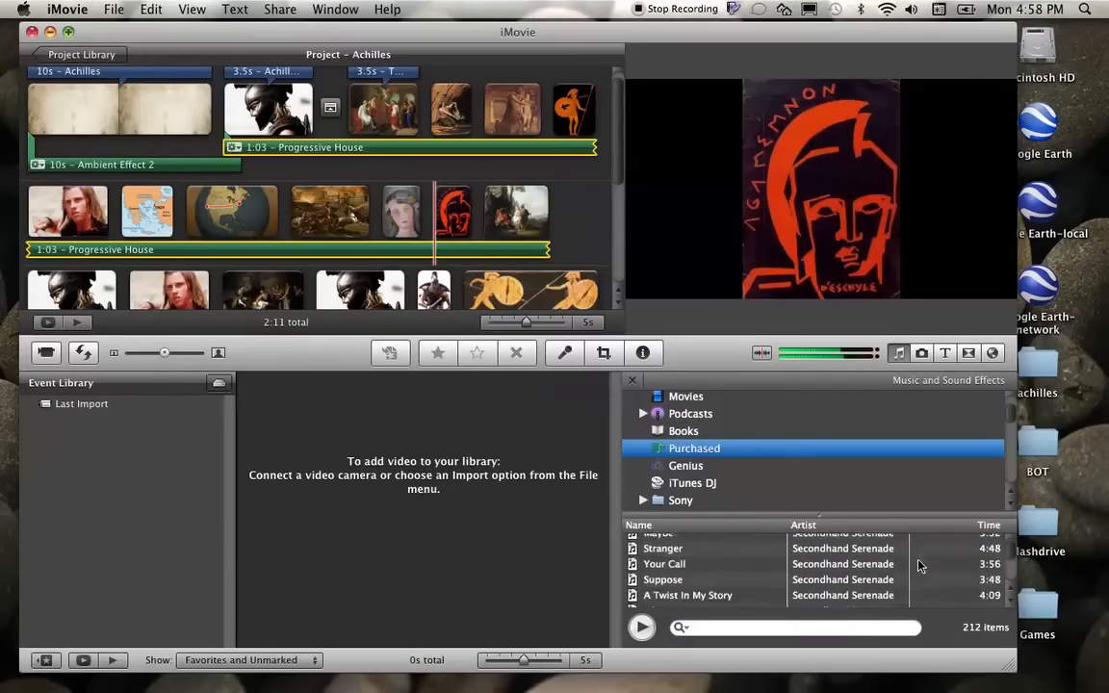
{"action": "scroll", "coordinate": [919, 565], "scroll_direction": "down", "scroll_amount": 1}
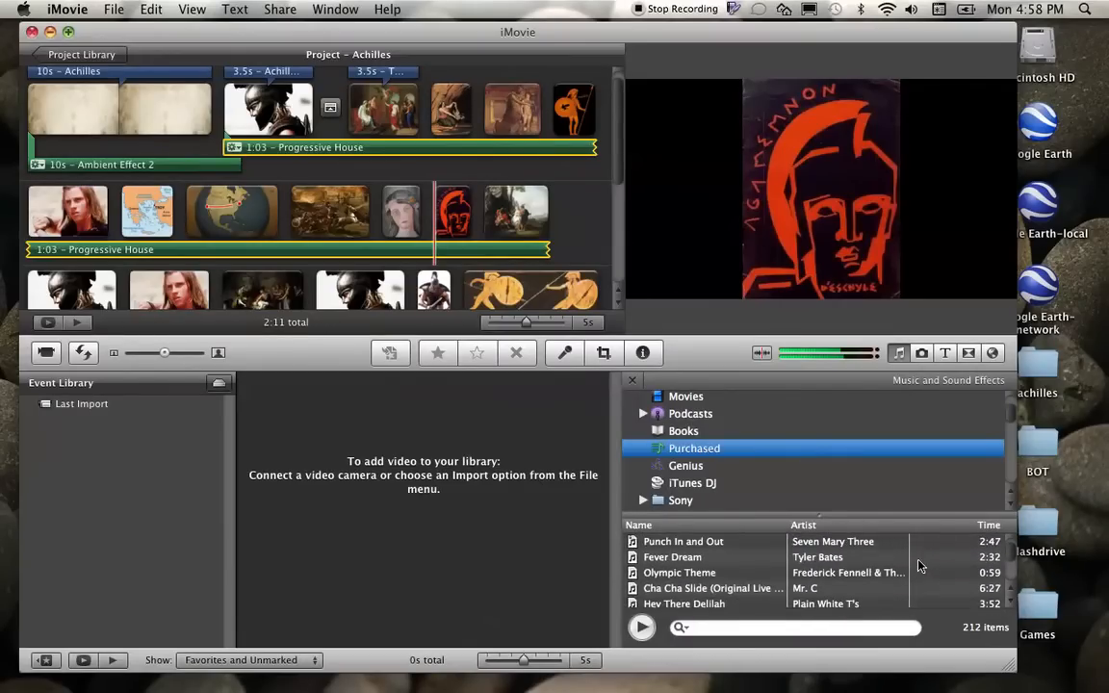
{"action": "left_click", "coordinate": [685, 559]}
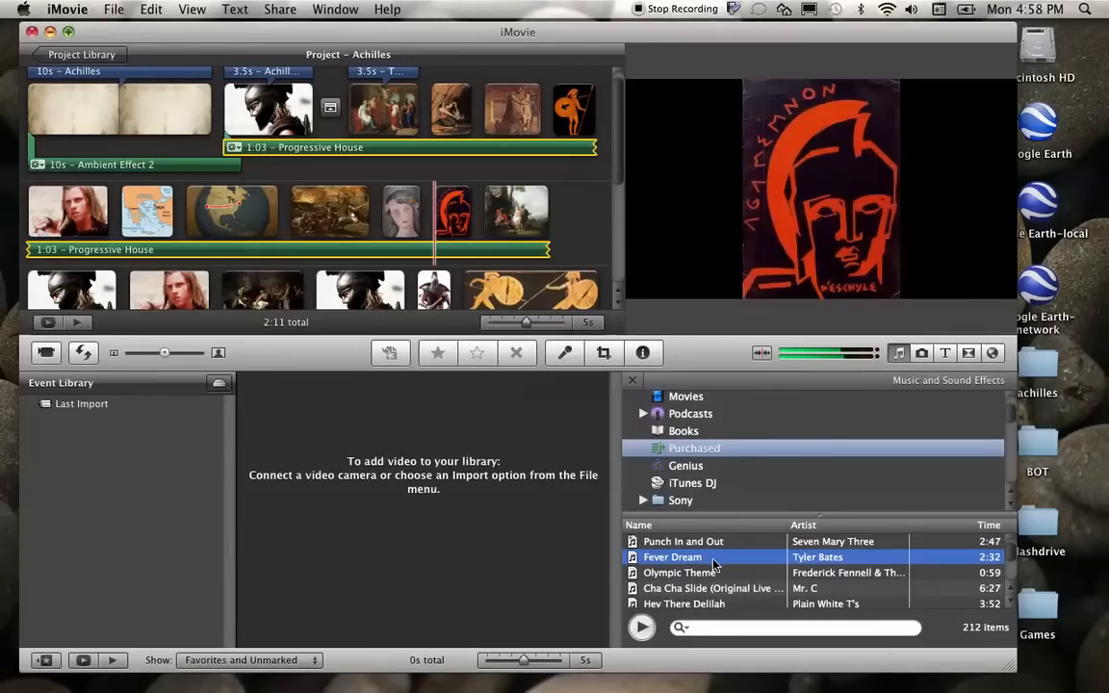
{"action": "scroll", "coordinate": [619, 217], "scroll_direction": "down", "scroll_amount": 5}
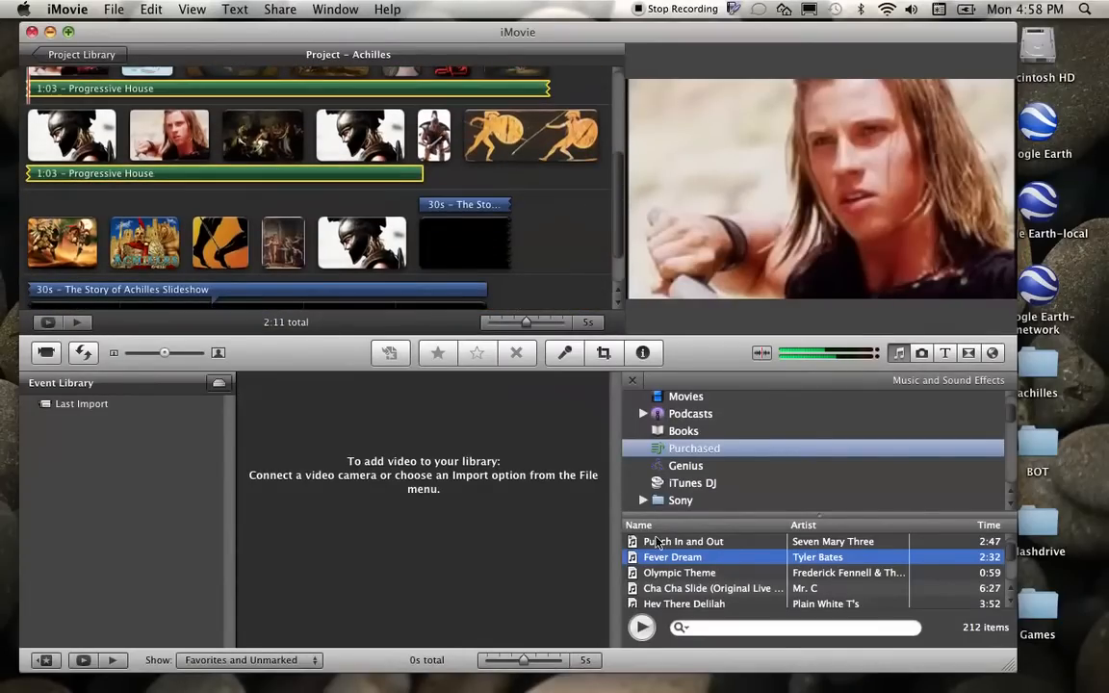
{"action": "mouse_move", "coordinate": [656, 558]}
{"action": "left_mouse_down"}
{"action": "mouse_move", "coordinate": [568, 471]}
{"action": "mouse_move", "coordinate": [467, 241]}
{"action": "mouse_move", "coordinate": [424, 181]}
{"action": "mouse_move", "coordinate": [294, 171]}
{"action": "mouse_move", "coordinate": [315, 171]}
{"action": "left_mouse_up"}
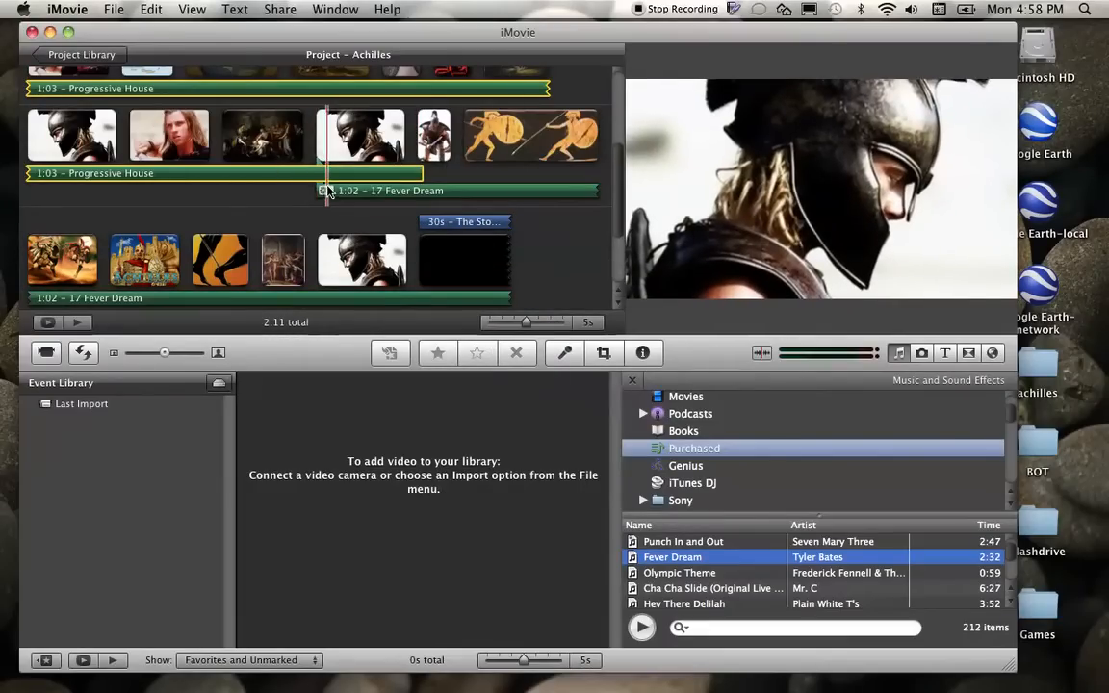
Step: Turn on ducking for the Fever Dream track so the other tracks are reduced to 15%
{"action": "left_click", "coordinate": [361, 193]}
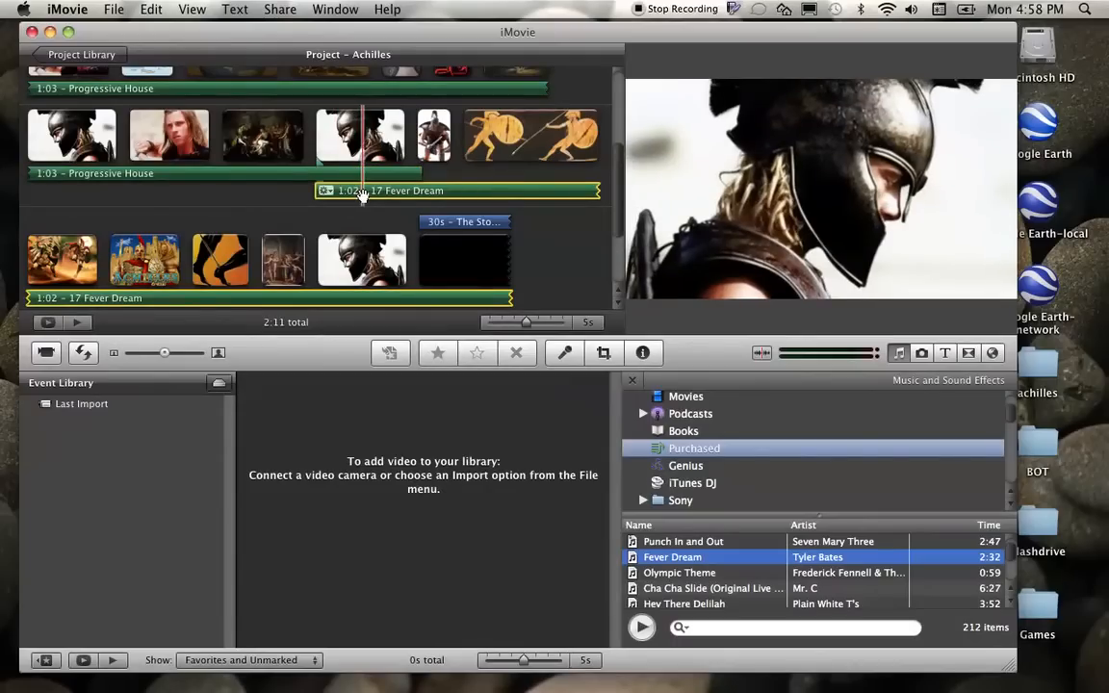
{"action": "left_click", "coordinate": [325, 191]}
{"action": "left_click", "coordinate": [325, 190]}
{"action": "left_click", "coordinate": [324, 191]}
{"action": "left_click", "coordinate": [399, 222]}
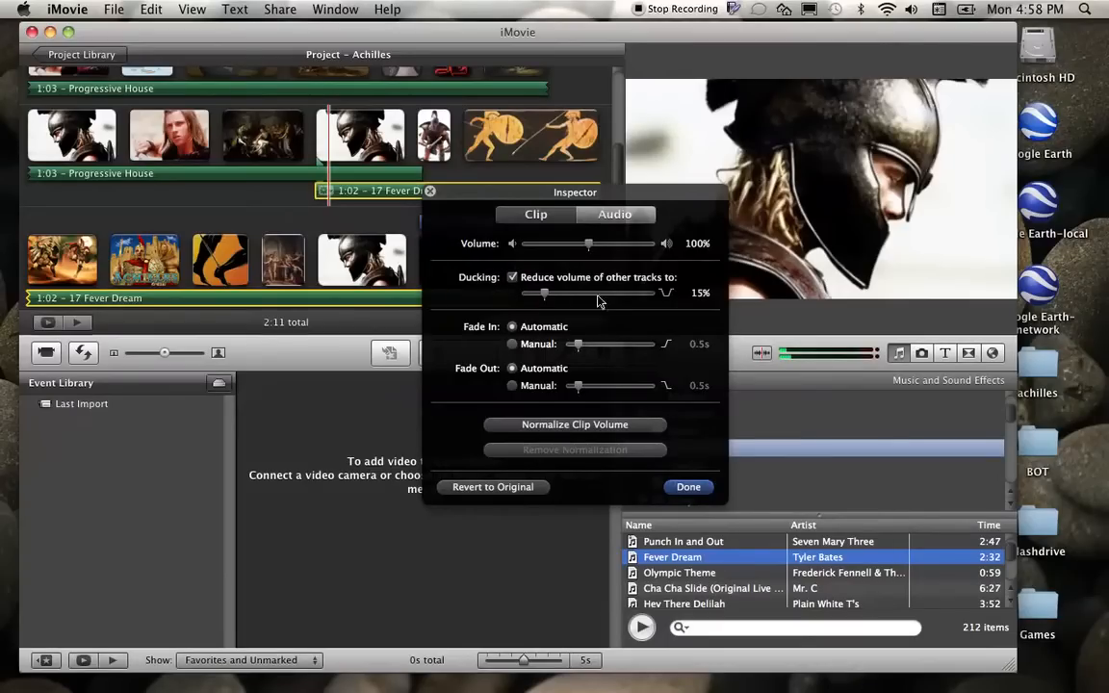
{"action": "left_click", "coordinate": [687, 486]}
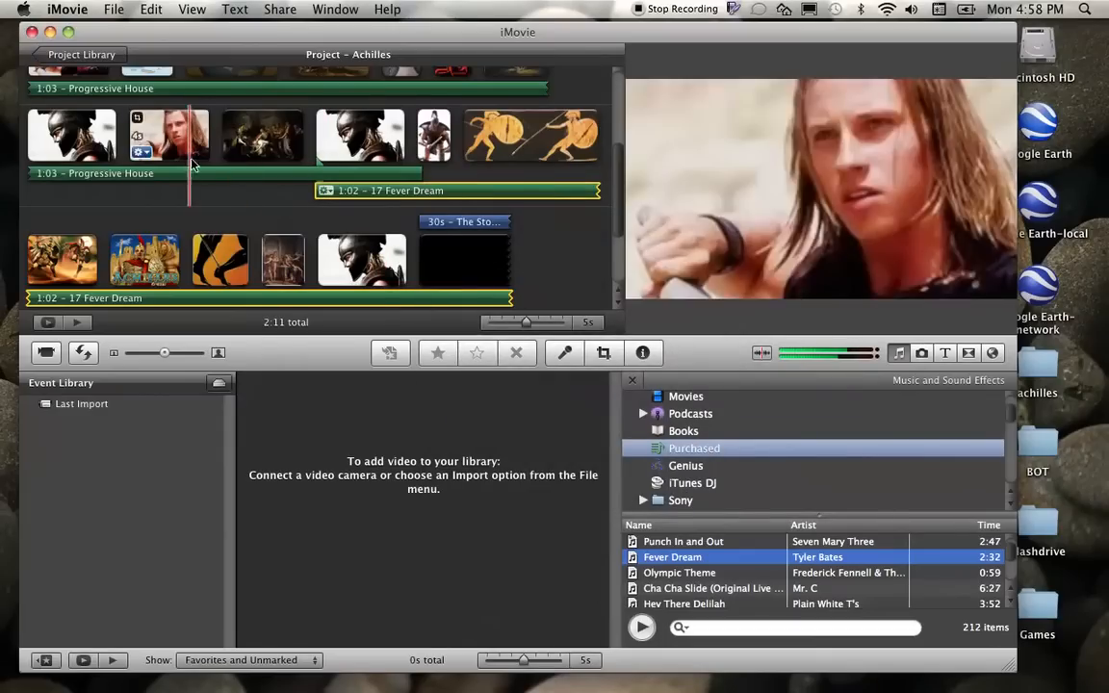
Step: Play the project from the long-haired warrior clip to hear the overlapping music, and delete the Fever Dream track
{"action": "key", "text": "space"}
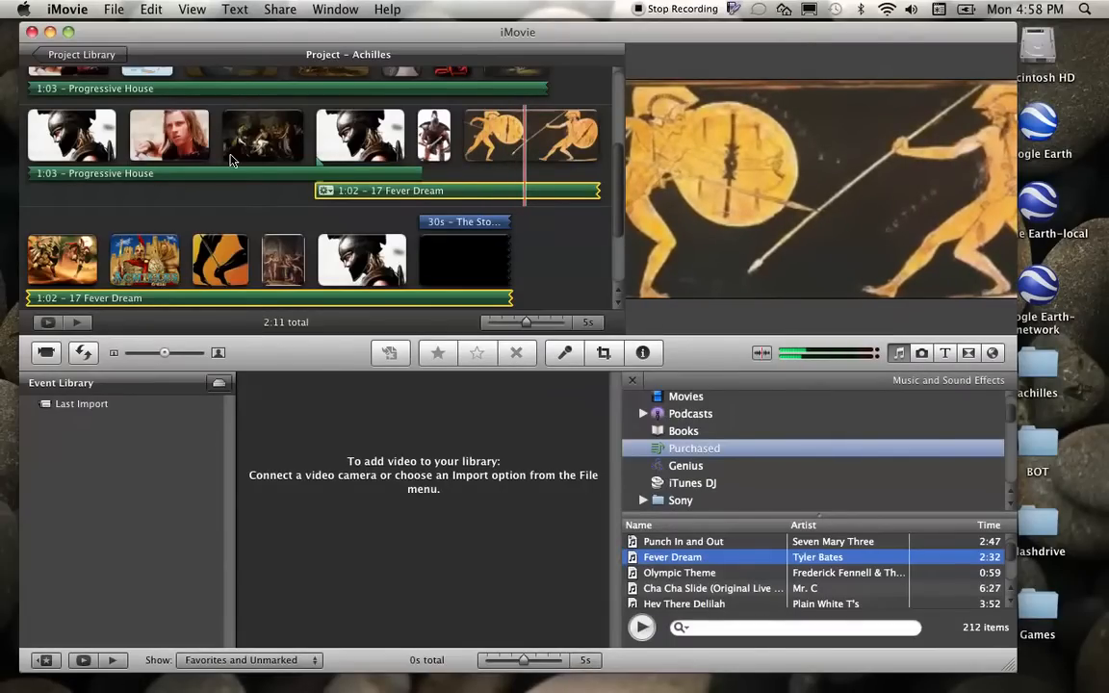
{"action": "key", "text": "space"}
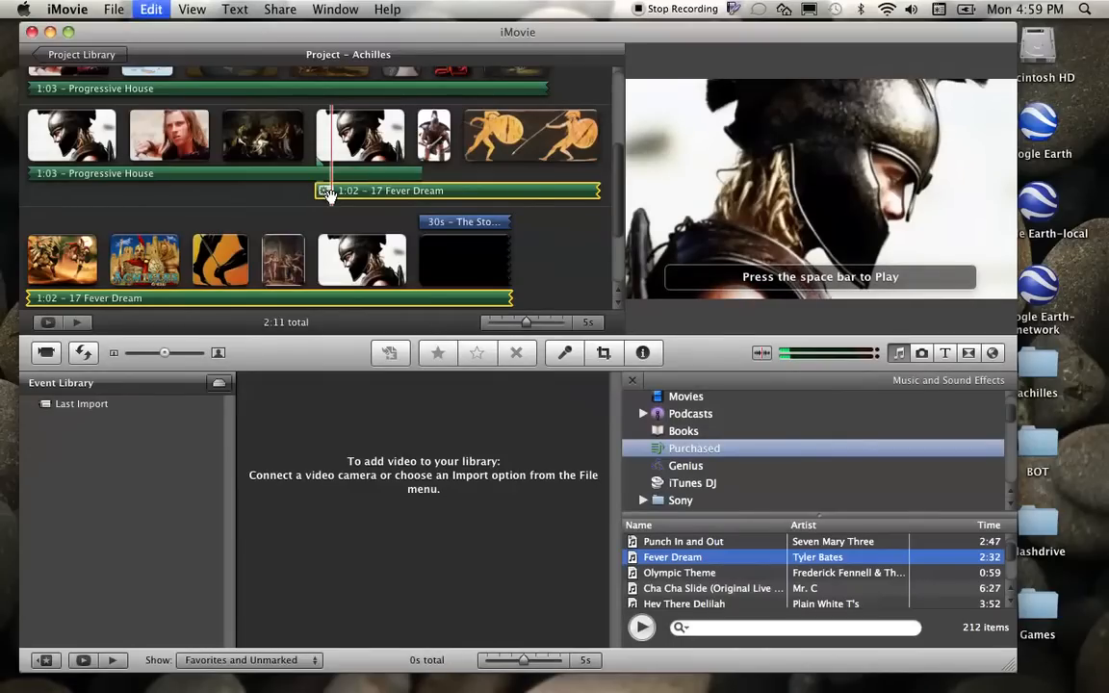
{"action": "key", "text": "Delete"}
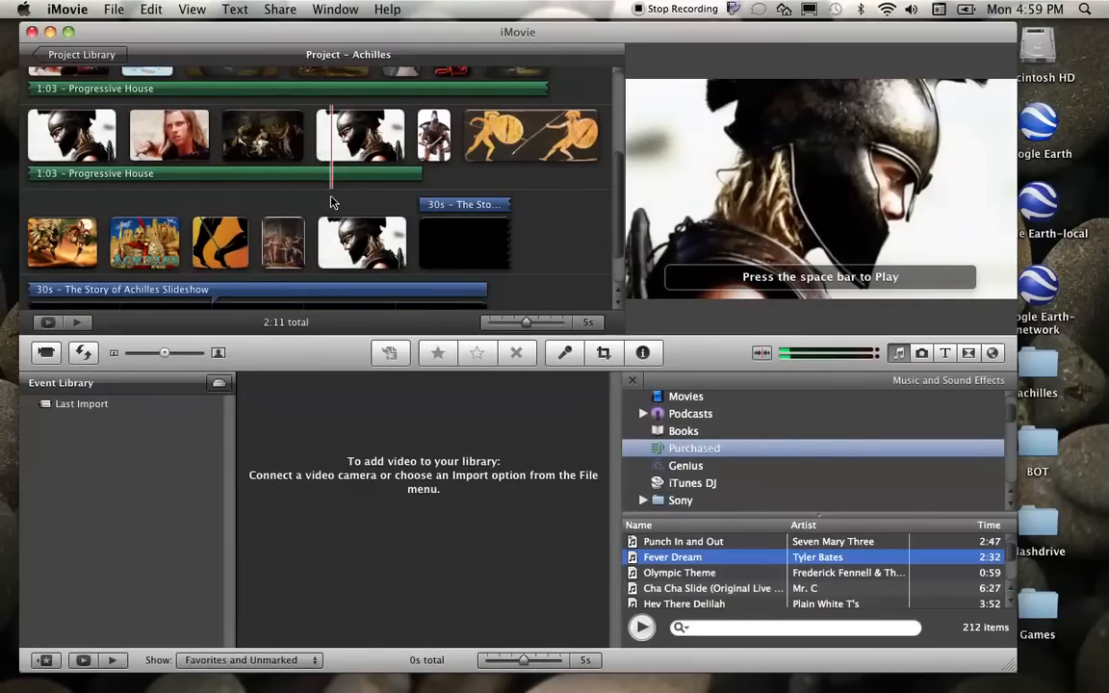